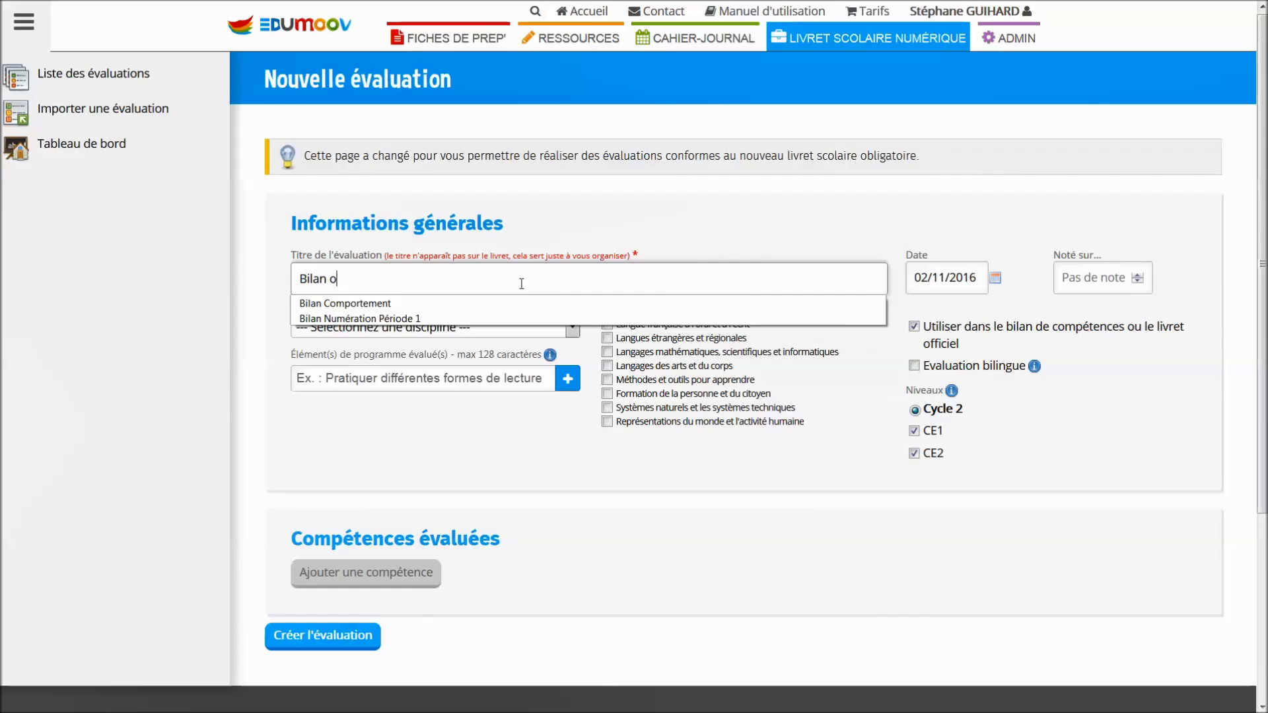
- Title the evaluation "Bilan orth période 1" and set its discipline to Orthographe
text(péri)
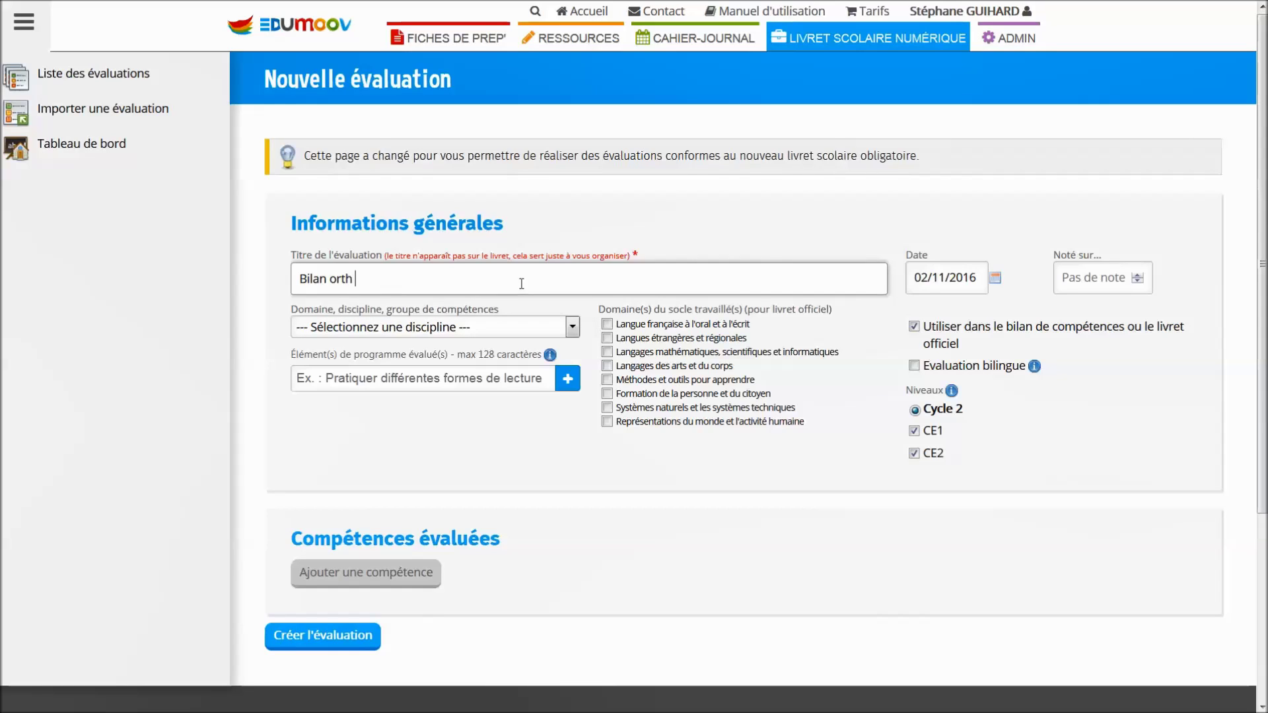
text(ode 1)
click(540, 328)
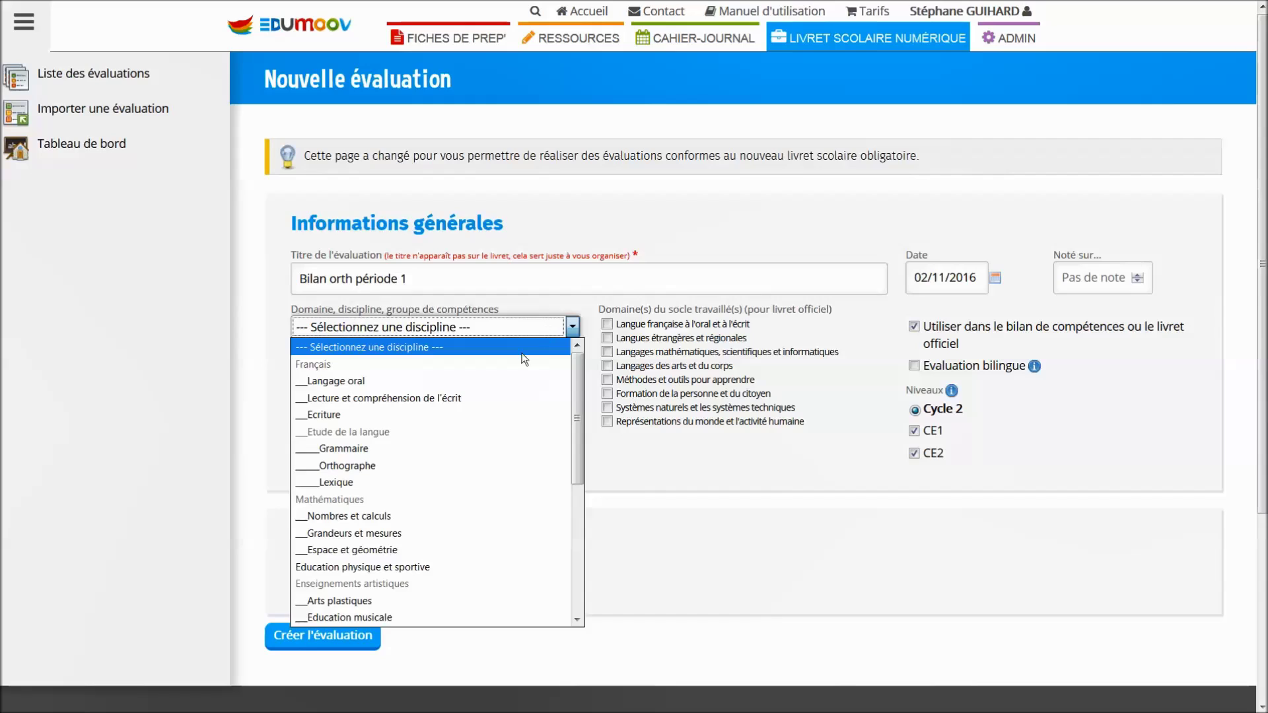
click(406, 465)
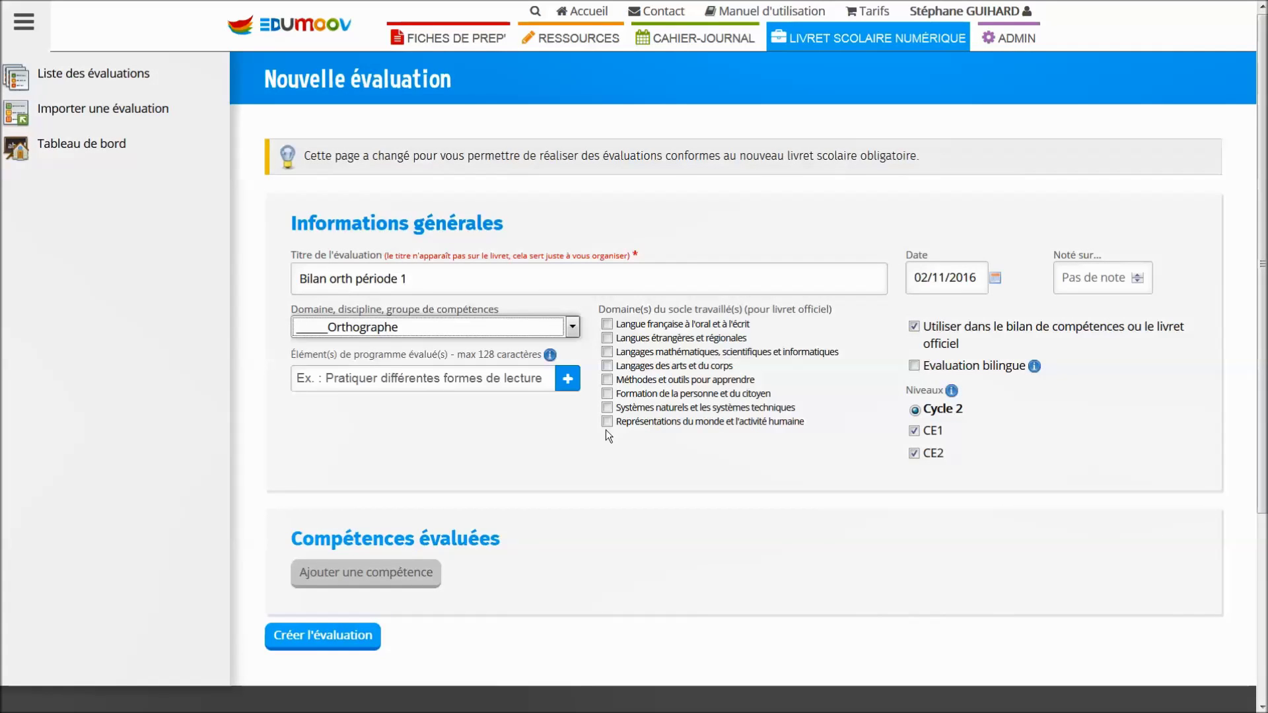
- Add the official BO programme element "Raisonner pour résoudre des problèmes orthographiques, d'accord essentiellement." to the evaluation
click(526, 378)
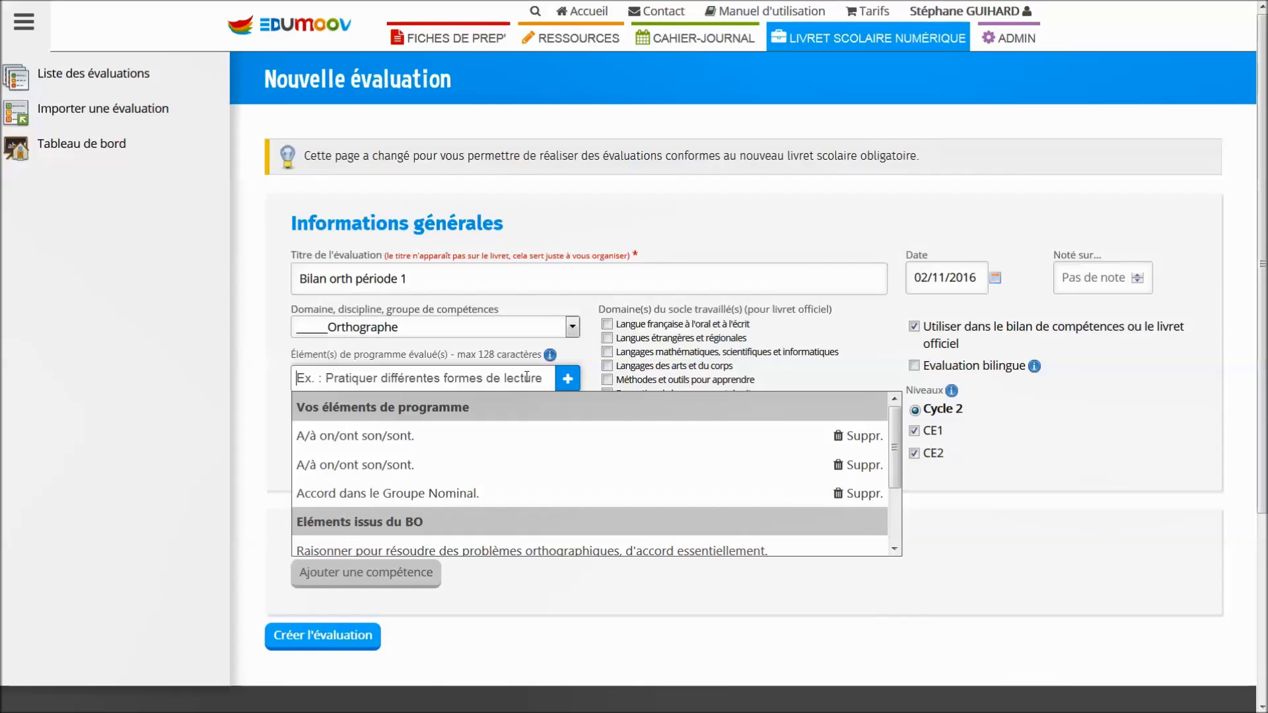
scroll(472, 433, down, 2)
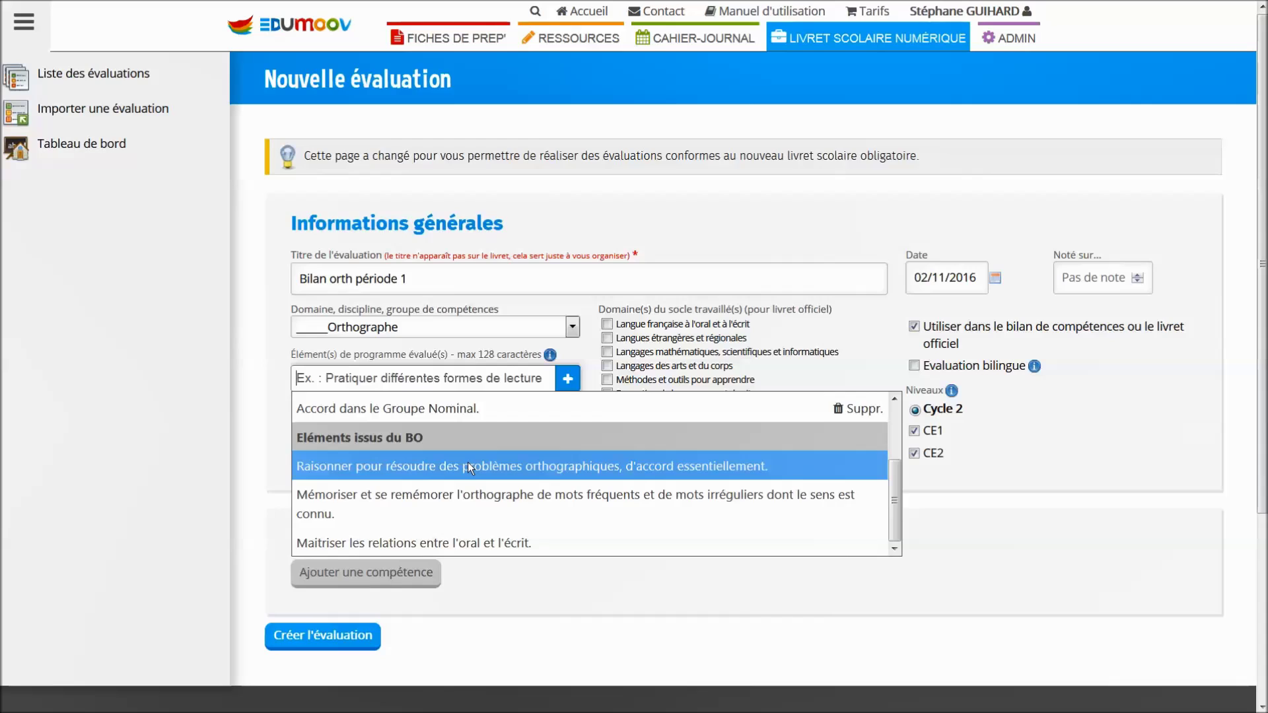
click(469, 466)
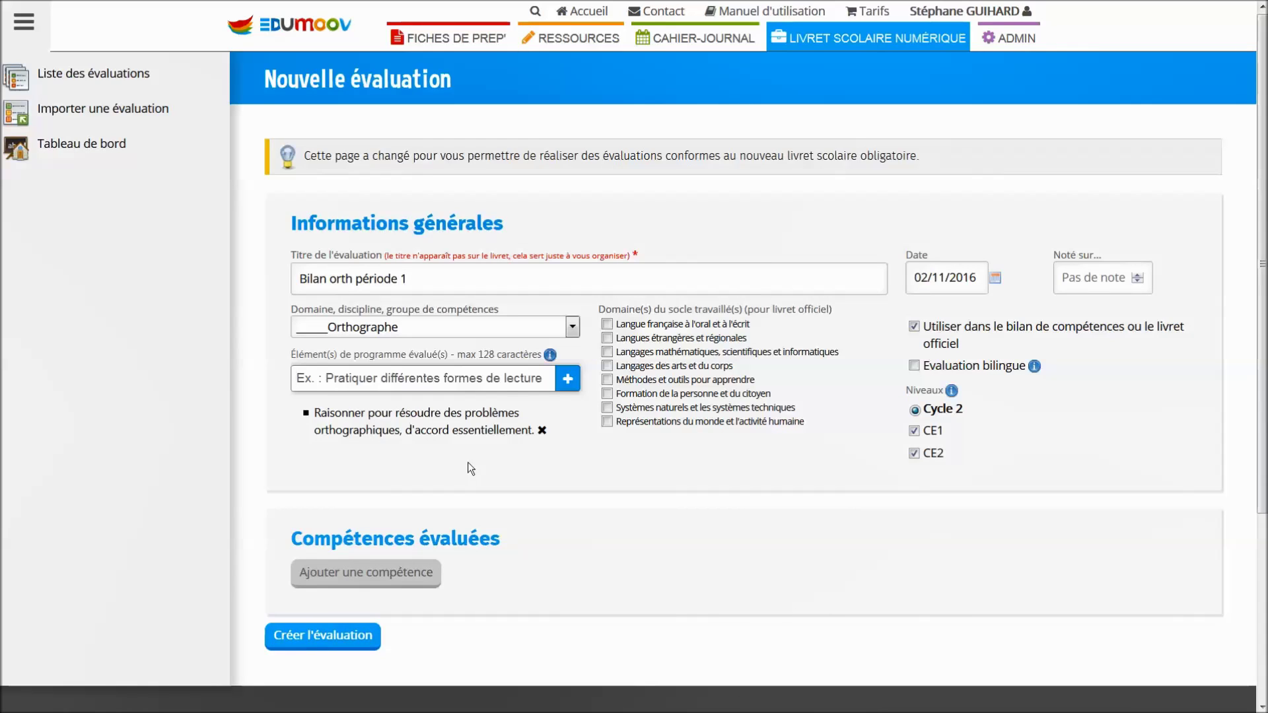
- Add the saved programme element "Accord dans le Groupe Nominal." and enable the socle domain "Langue française à l'oral et à l'écrit"
click(474, 378)
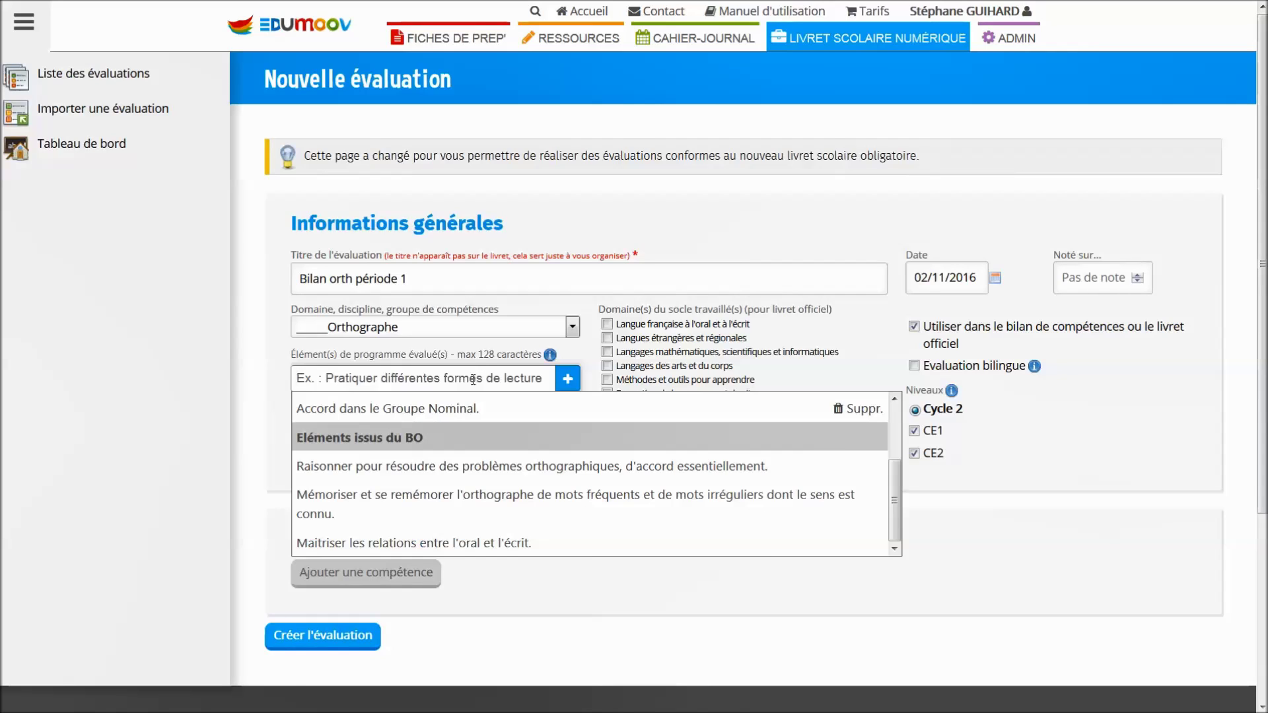
text(accord )
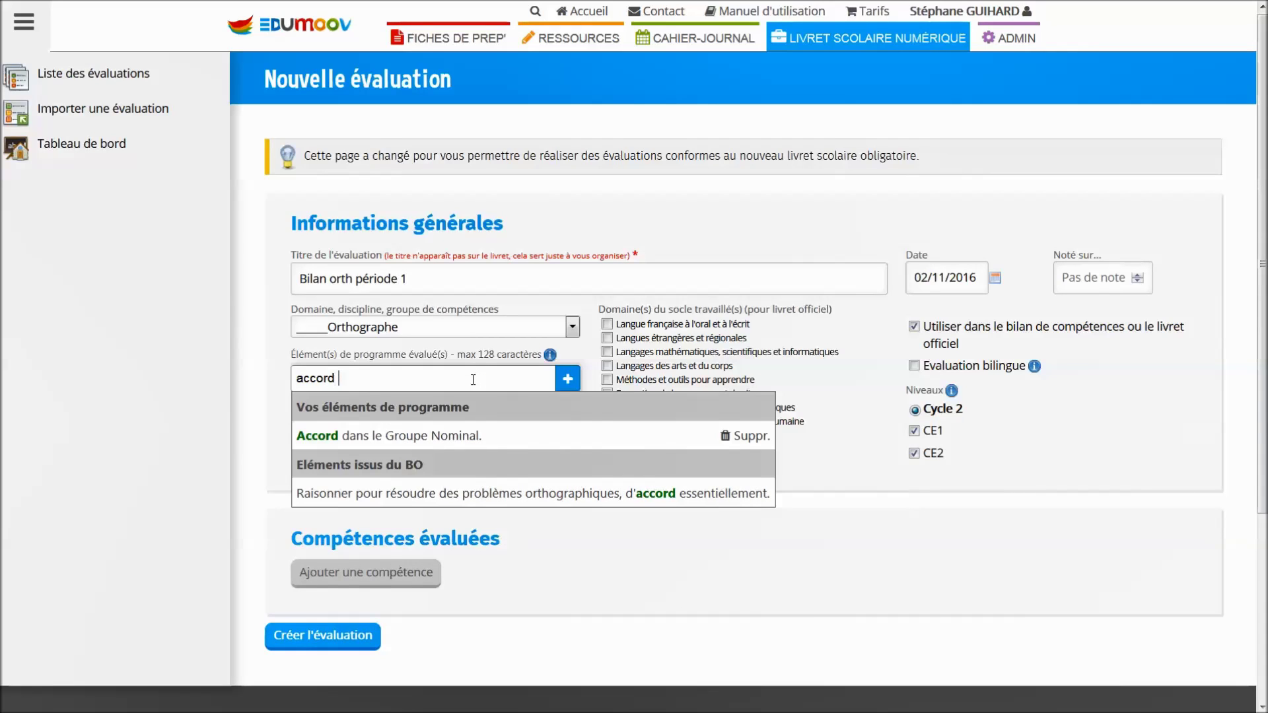
text(dans le groupe ,)
key(BackSpace)
click(462, 435)
click(607, 323)
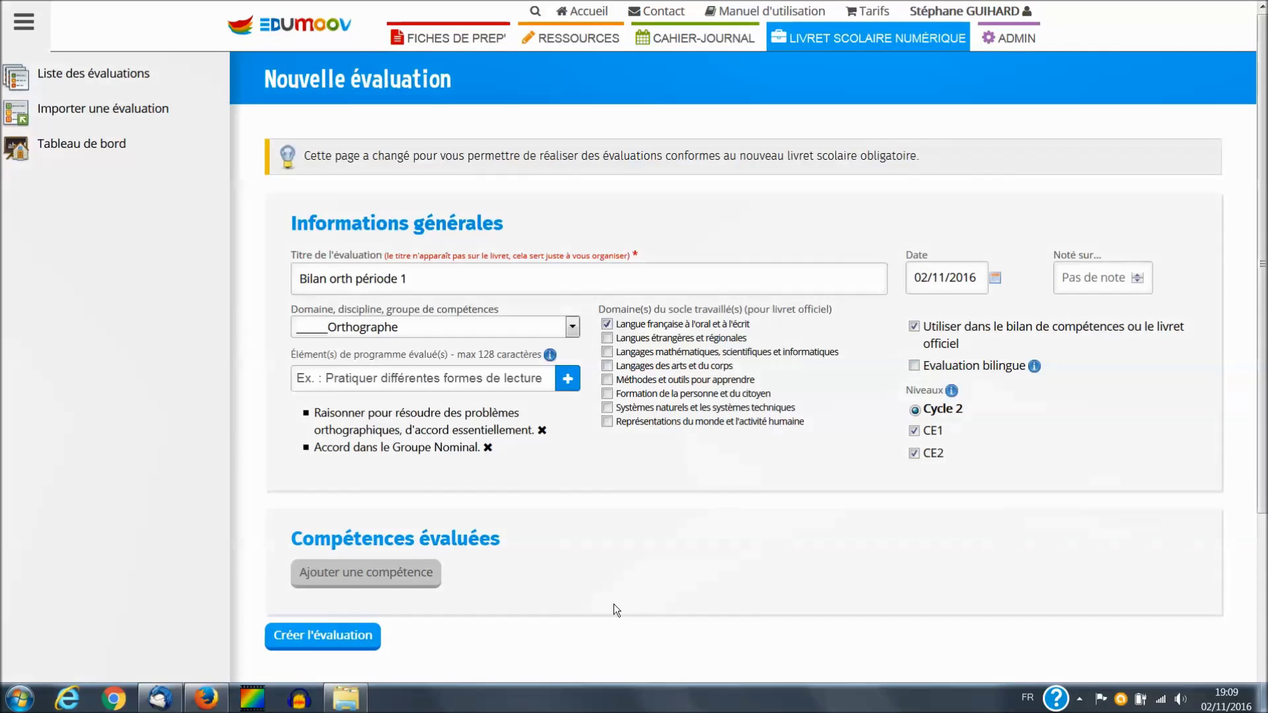
- Add a first competency and import "Identifier le groupe nominal." from the BO C2 2016 reference, under Français, Étude de la langue
click(416, 581)
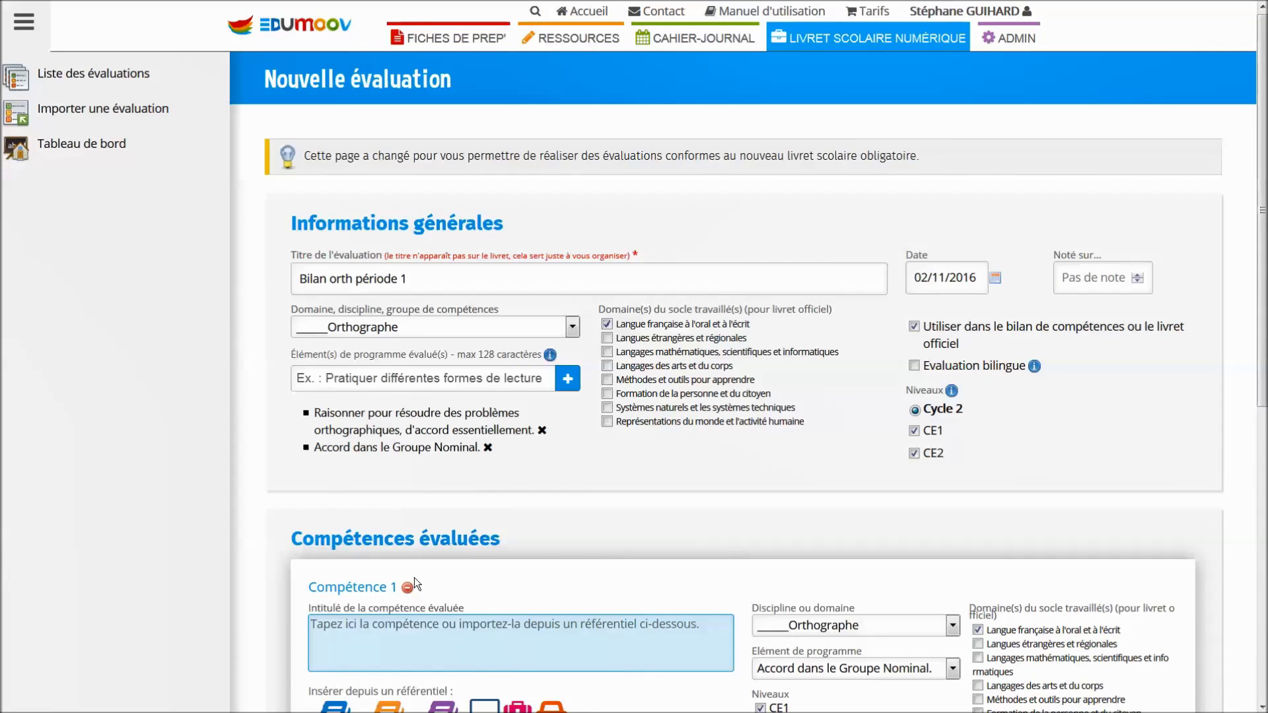
scroll(414, 578, down, 5)
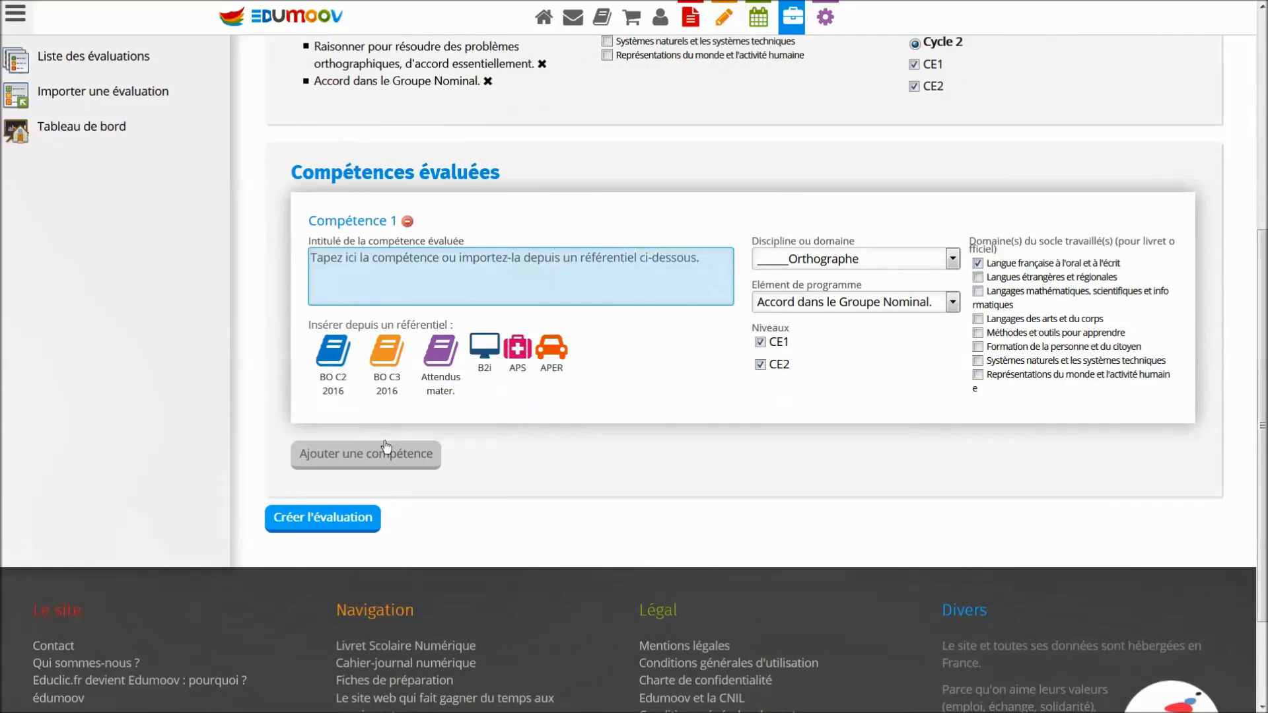
click(328, 356)
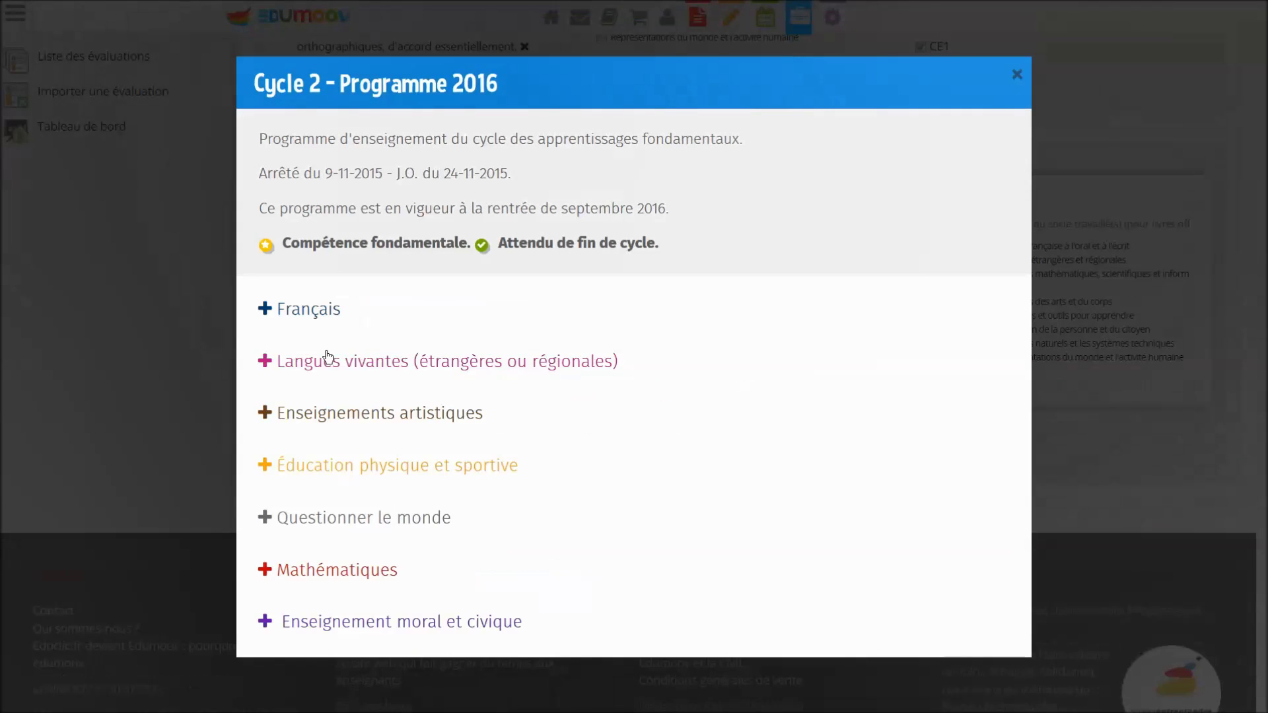
click(326, 316)
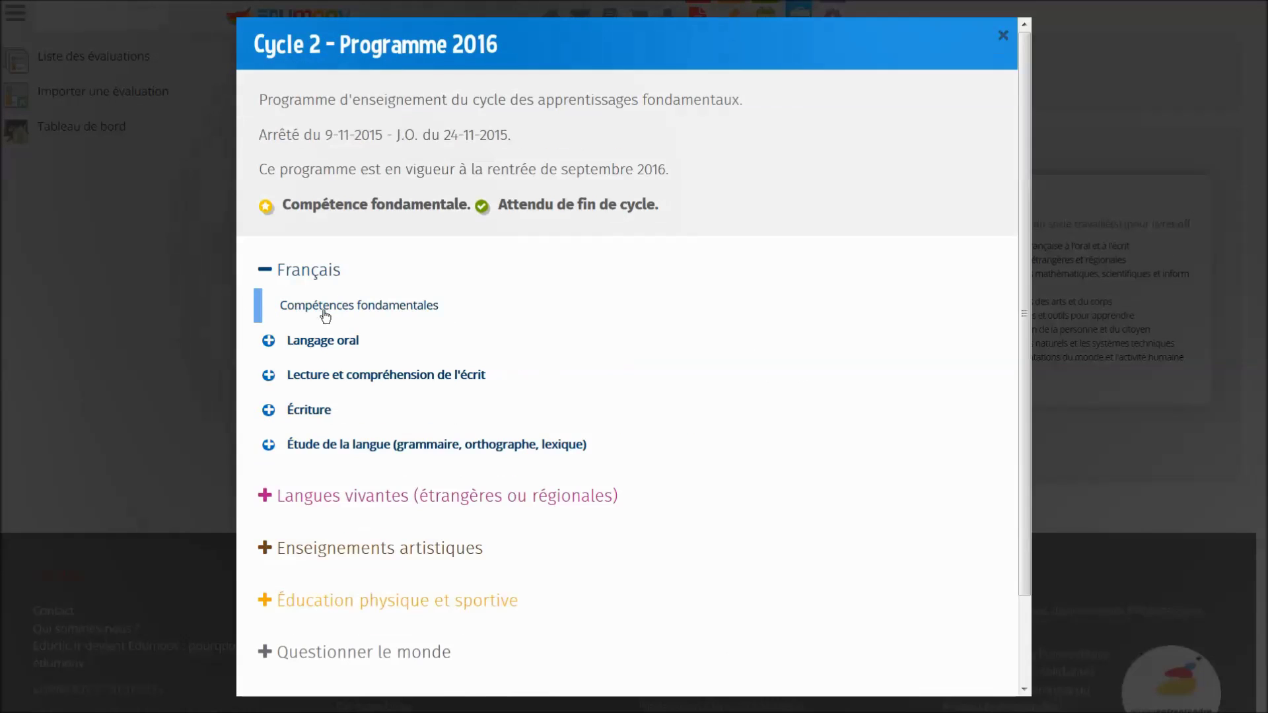
click(355, 449)
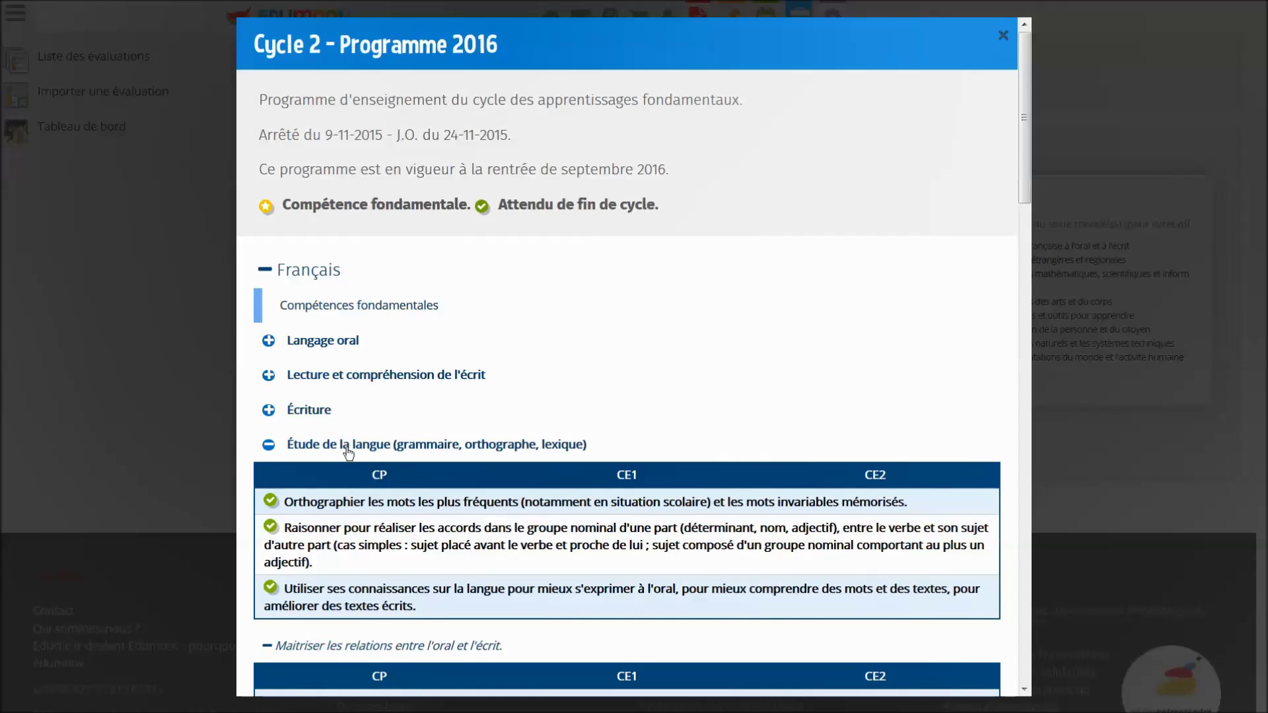
scroll(348, 452, down, 1)
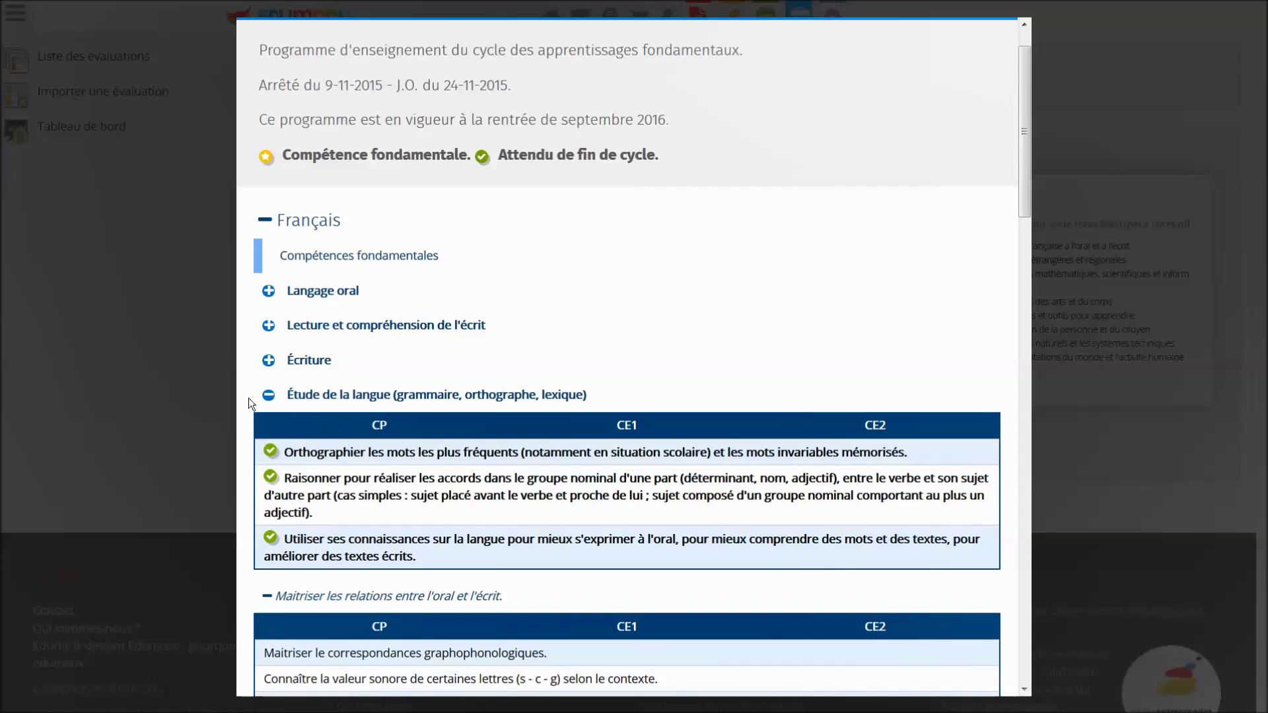
scroll(305, 495, down, 1)
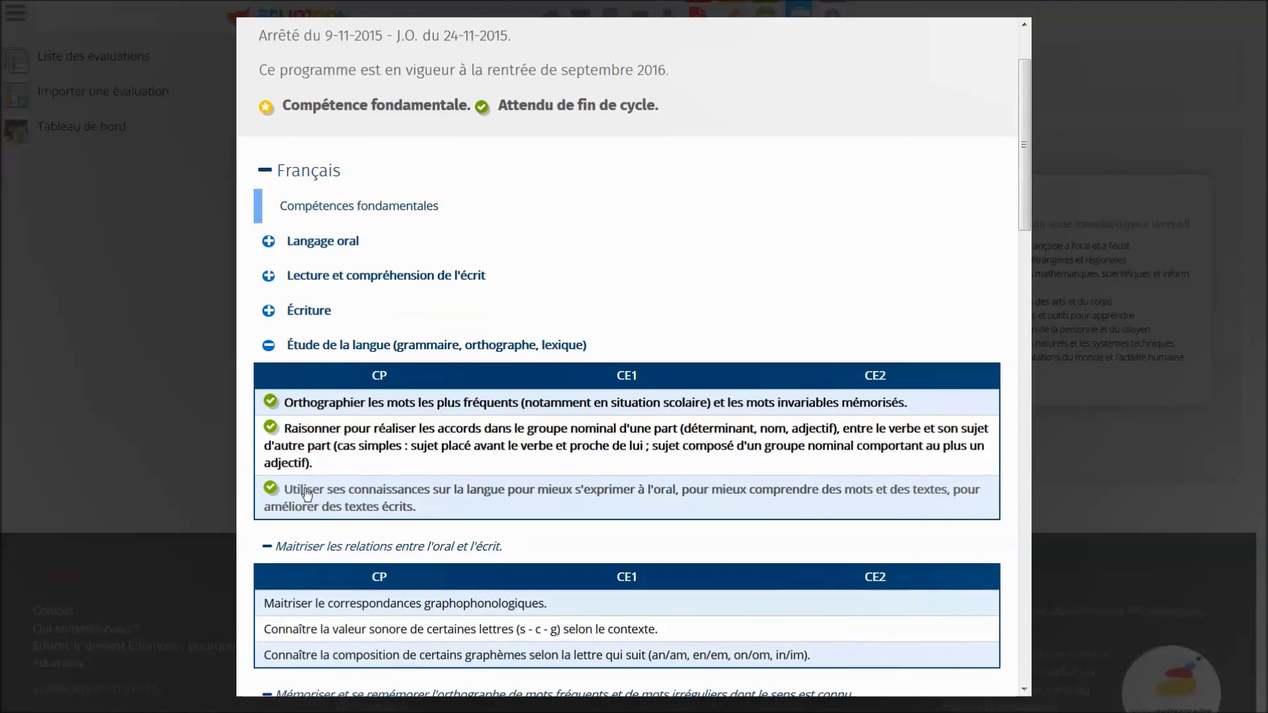
scroll(305, 494, down, 10)
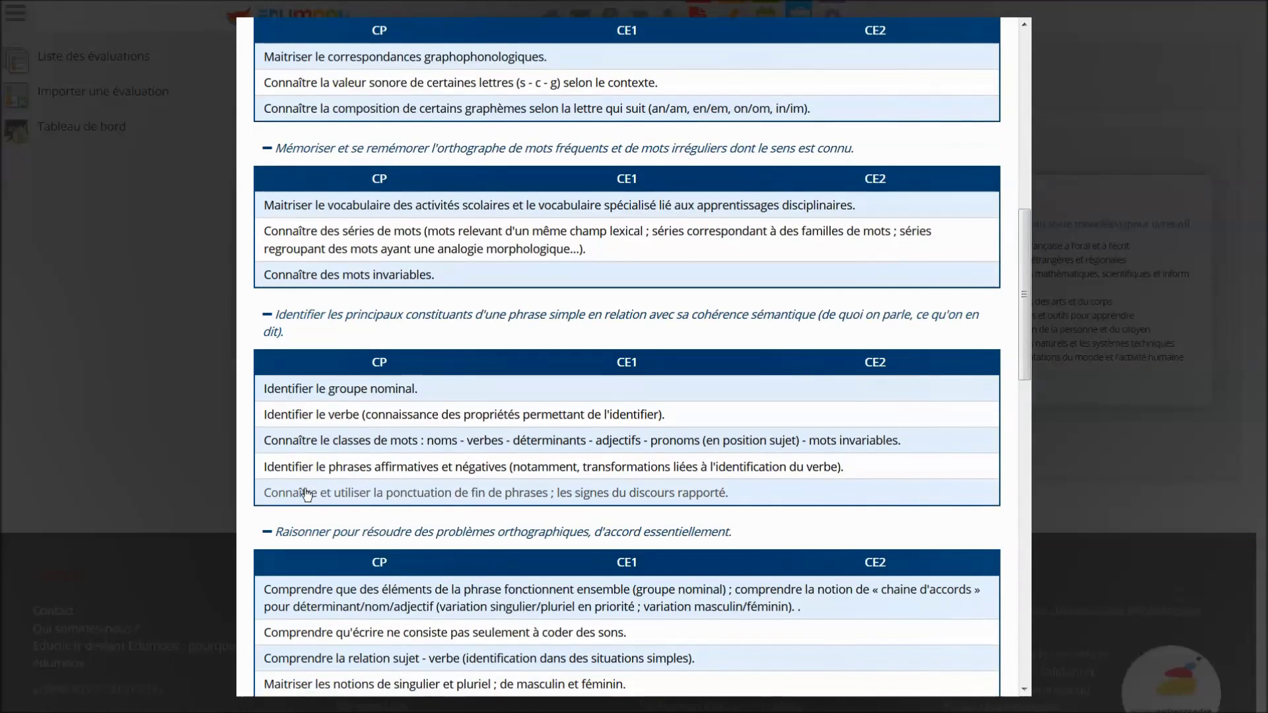
scroll(306, 495, down, 4)
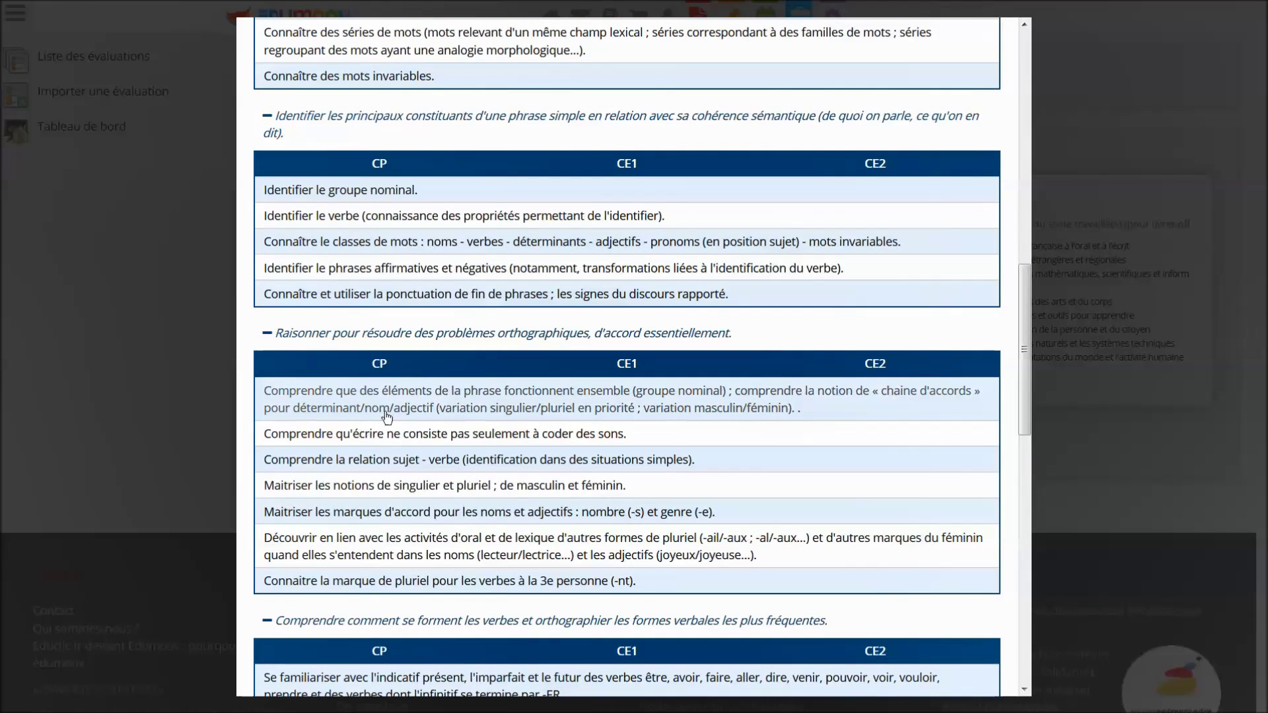
click(405, 192)
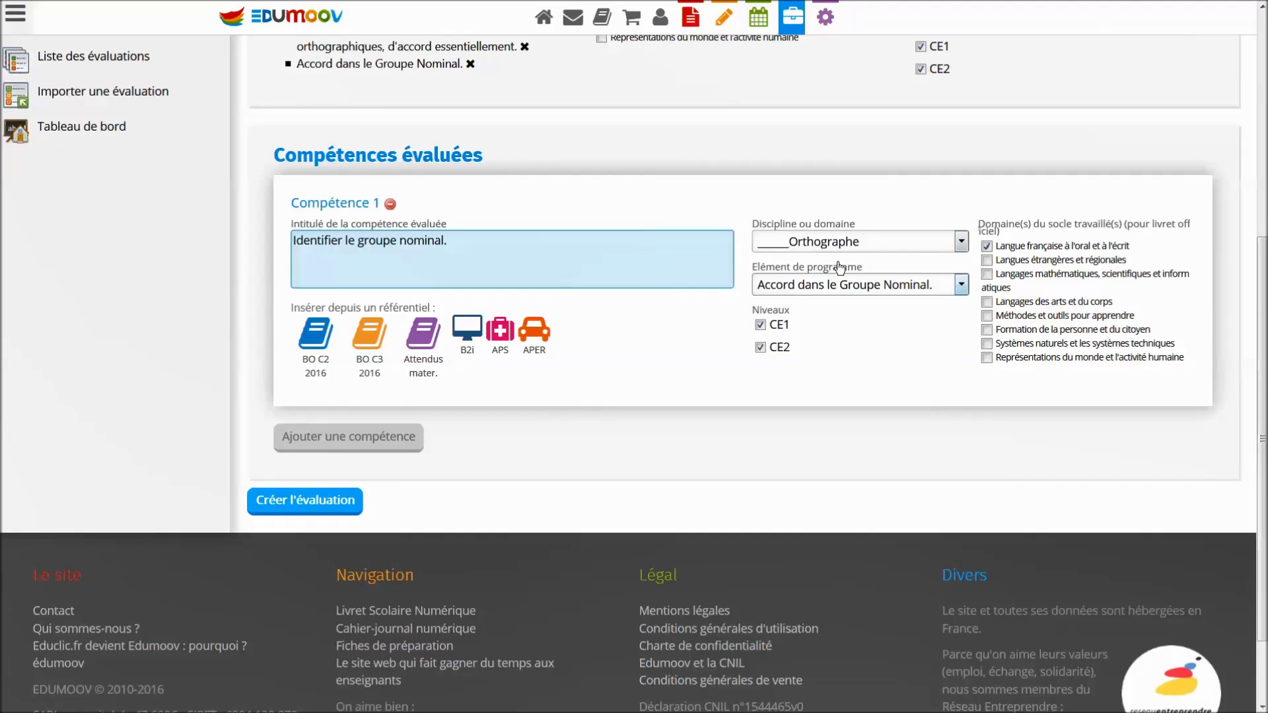
- Link Compétence 1 to the programme element "Raisonner pour résoudre des problèmes orthographiques, d'accord essentiellement." and exclude level CE2
click(869, 293)
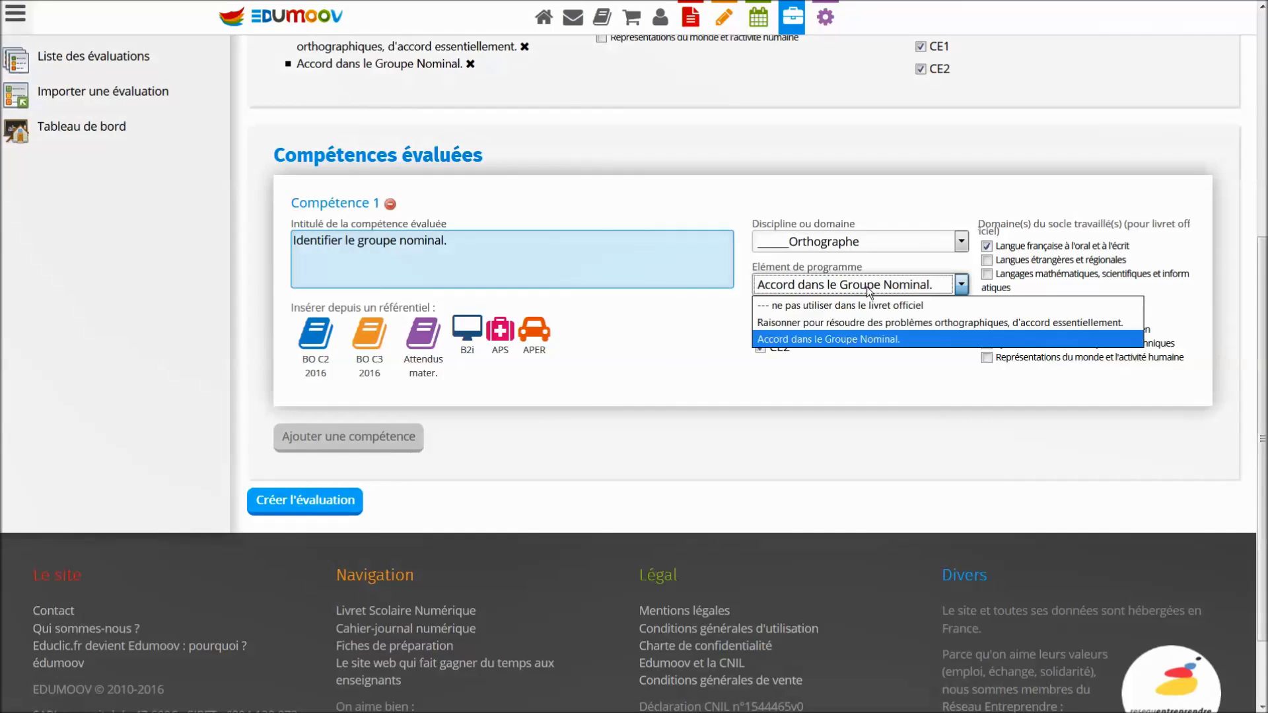
click(878, 321)
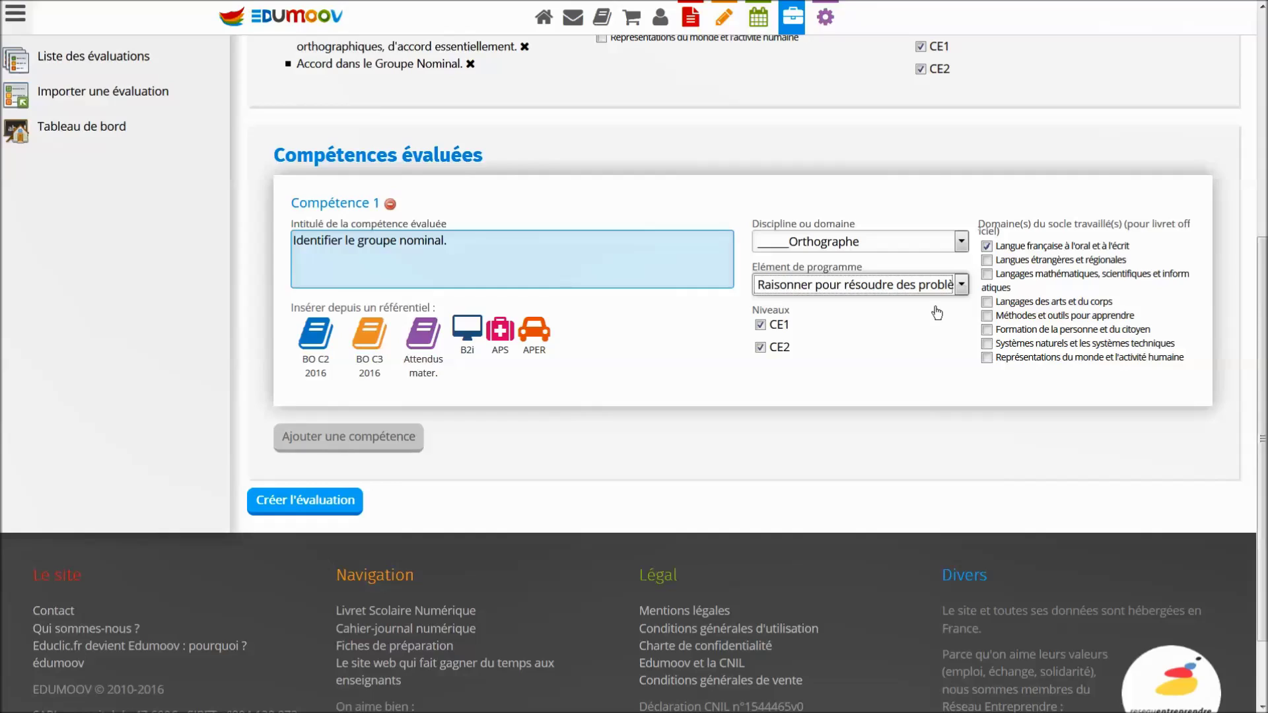
click(761, 349)
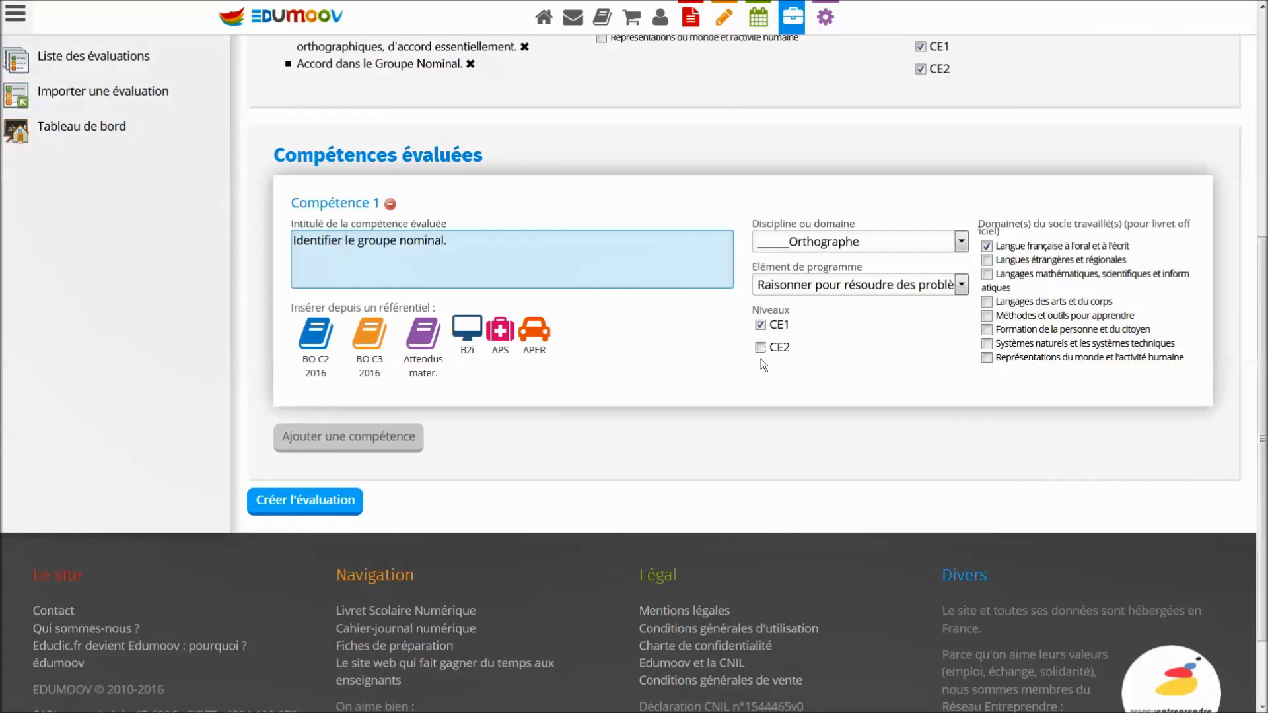
- Add a second competency, "Accorder l'adjectif qualificatif en genre et en nombre", linked to the "Raisonner pour résoudre des problèmes orthographiques" programme element
click(359, 435)
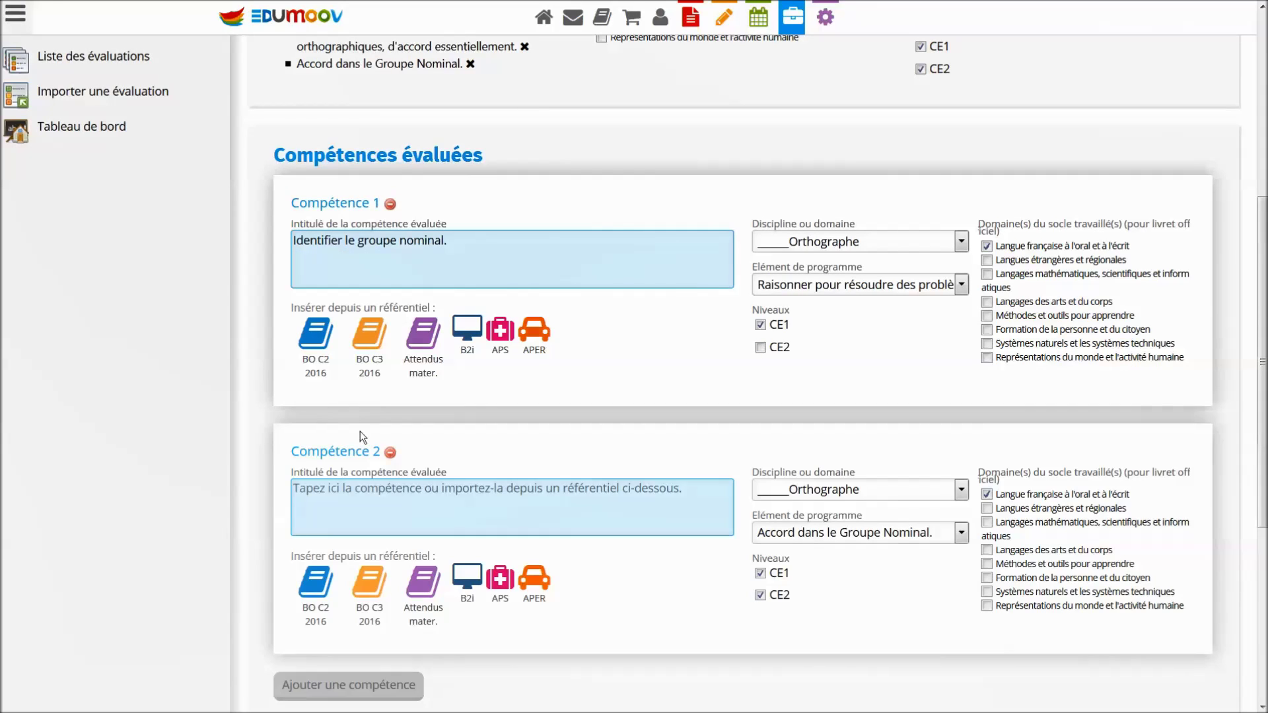
click(355, 500)
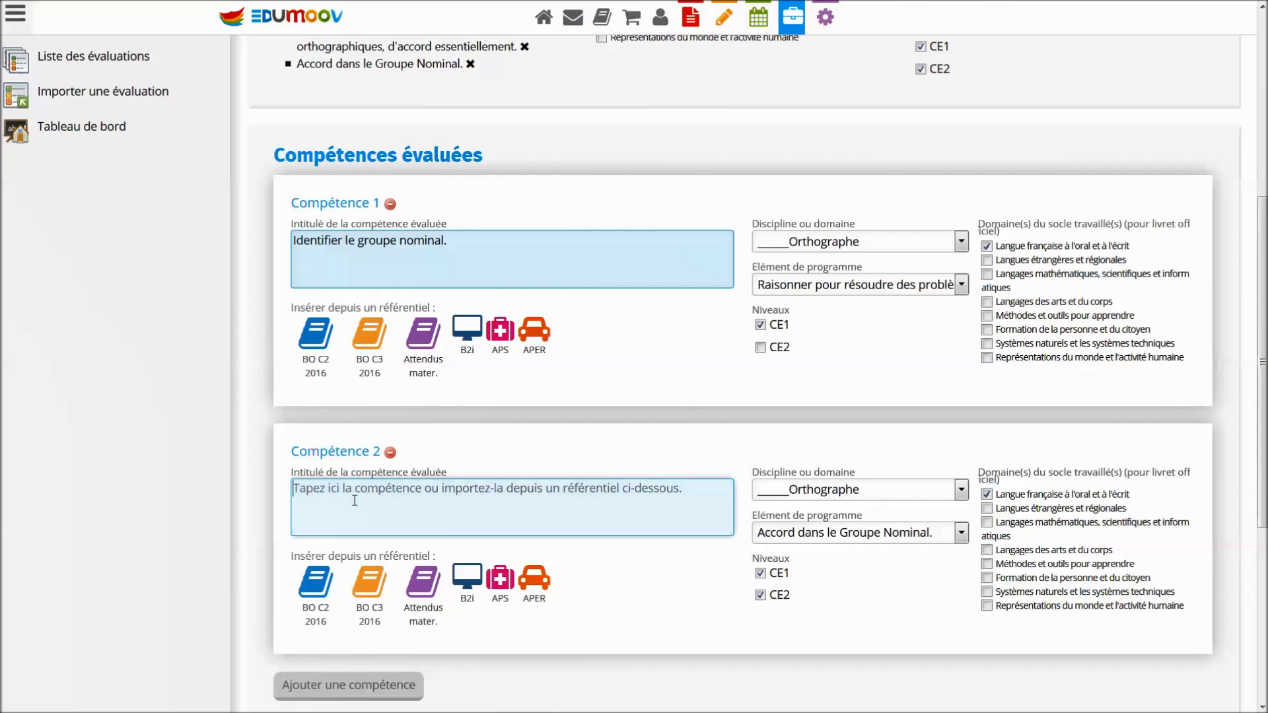
text(Accorder)
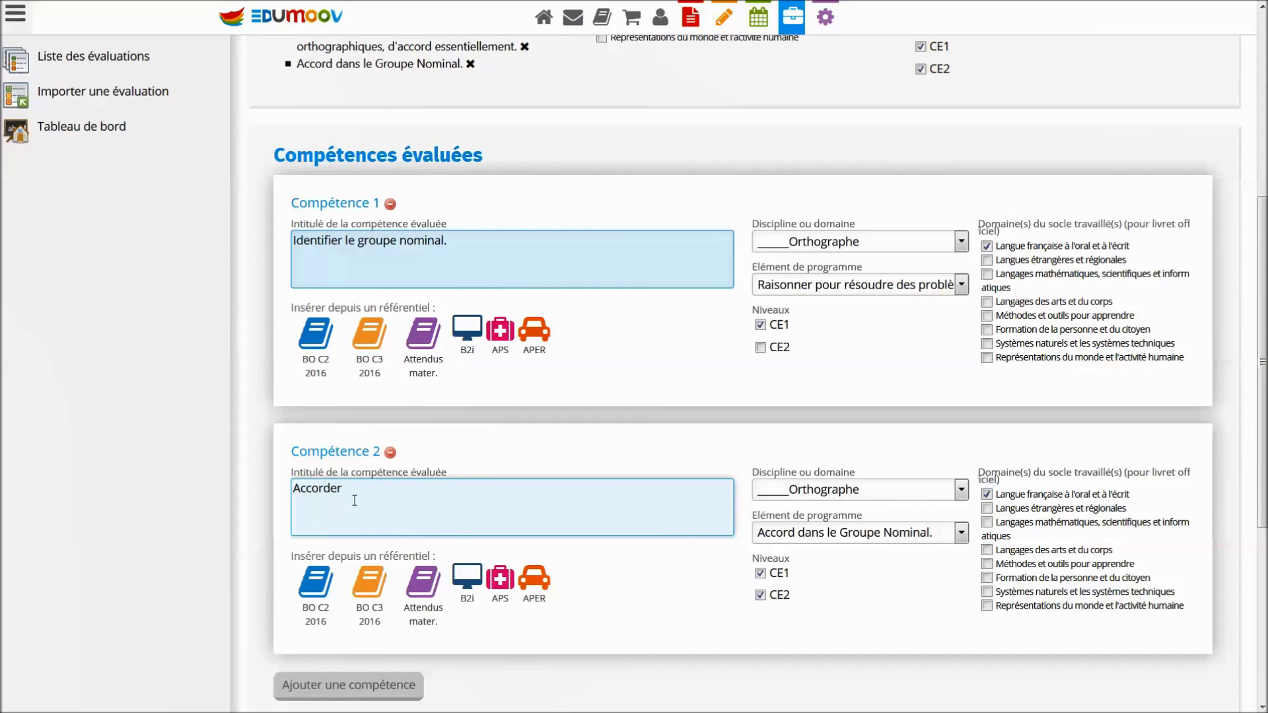
text( l'adjectif qualificatif en genre et en nombre)
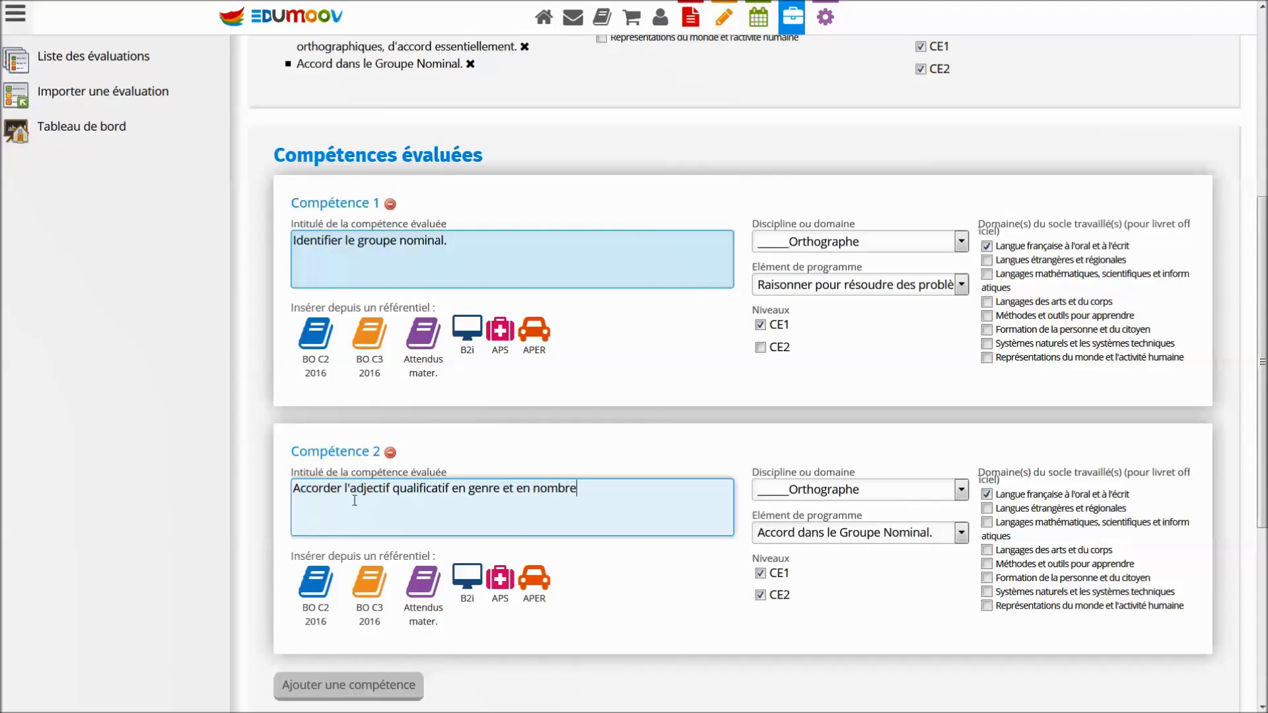
click(856, 537)
click(861, 575)
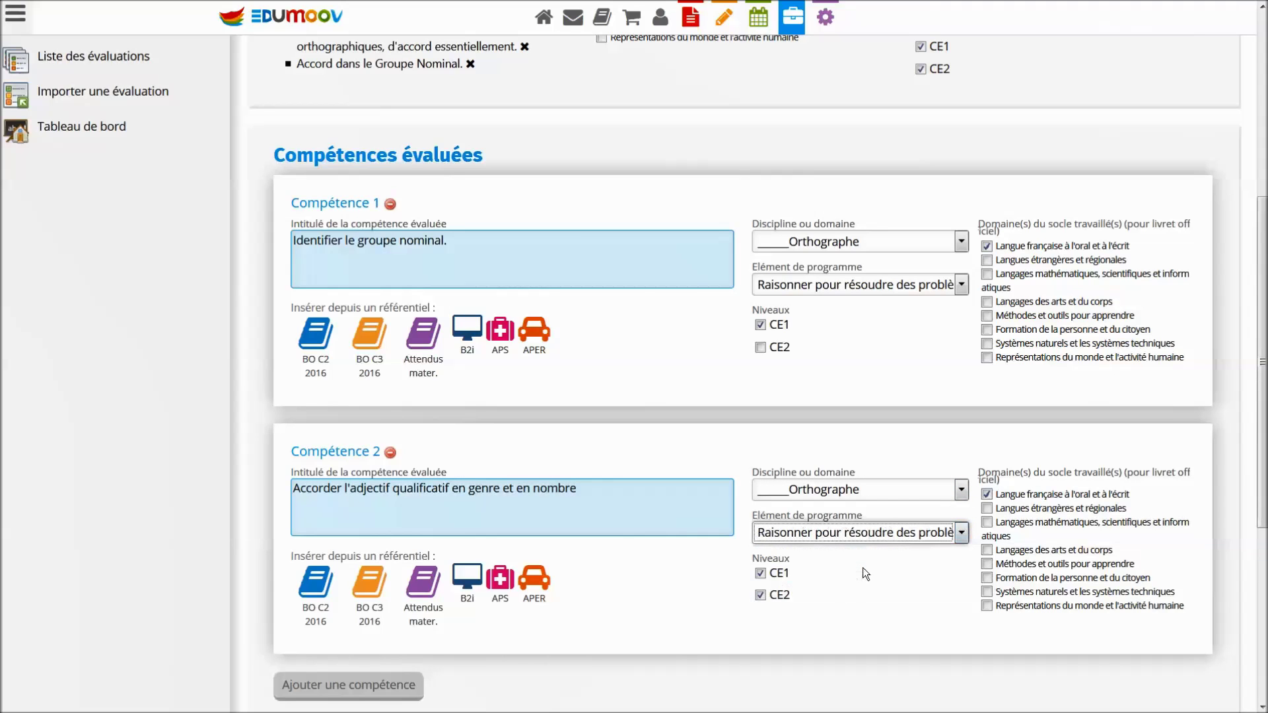
- Add a third competency and import the word-classes item "Connaître le classes de mots" from the BO C2 2016 reference
click(349, 685)
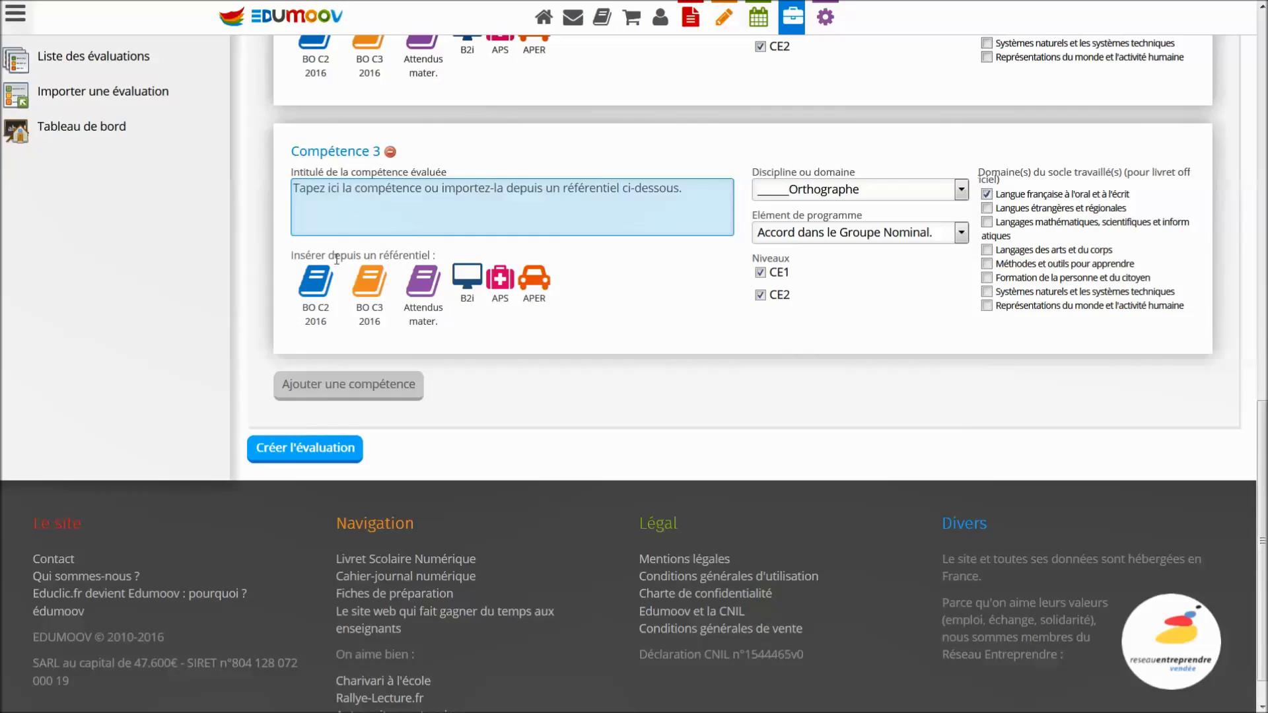
click(318, 282)
scroll(351, 399, down, 15)
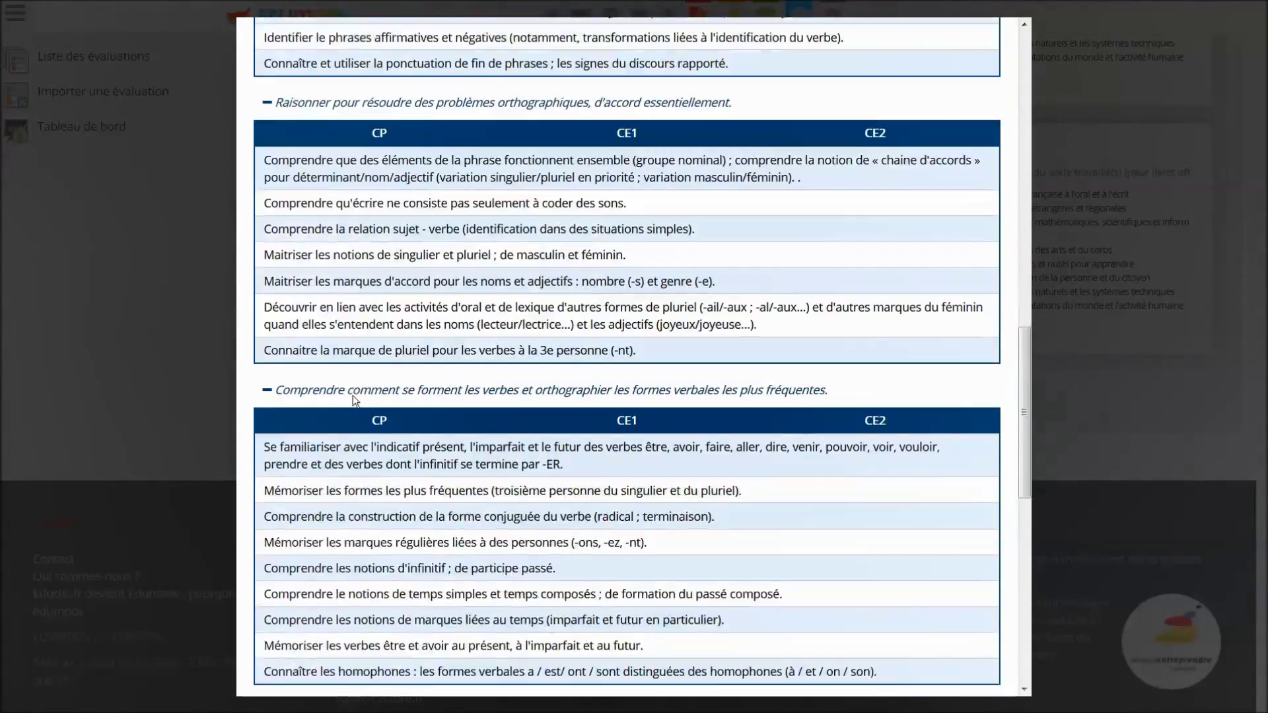
scroll(352, 397, down, 5)
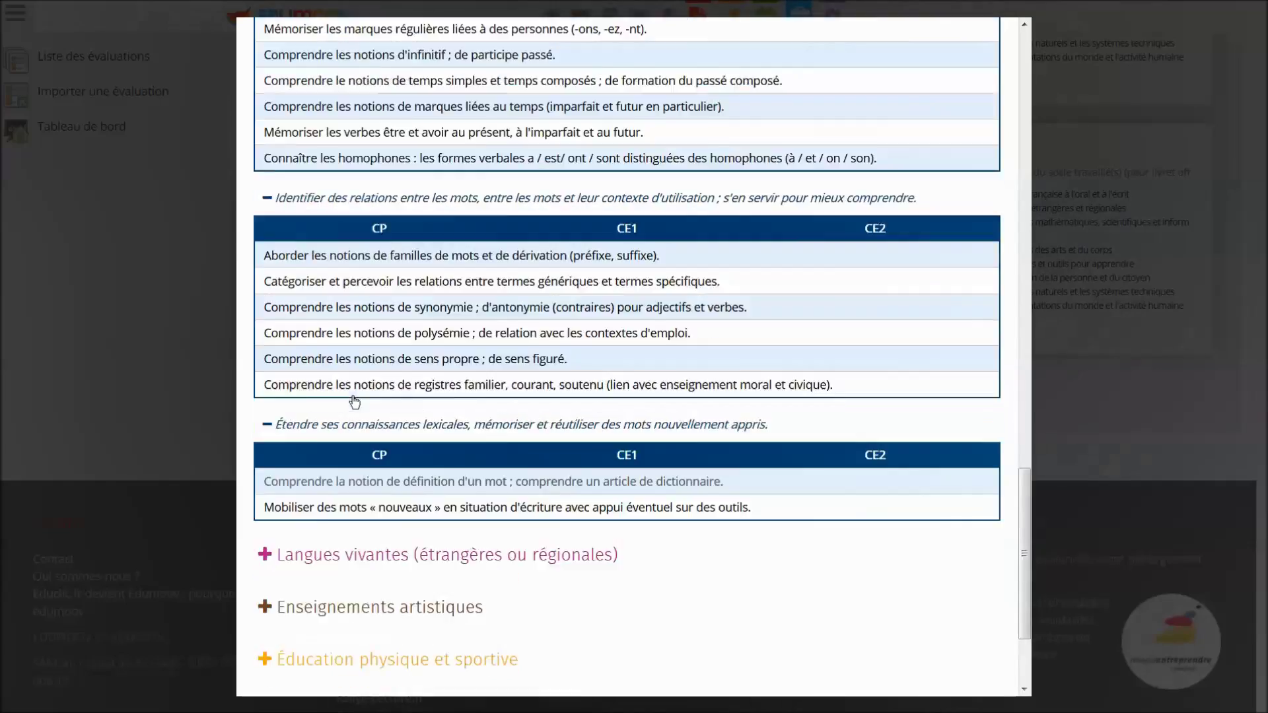
scroll(353, 396, up, 12)
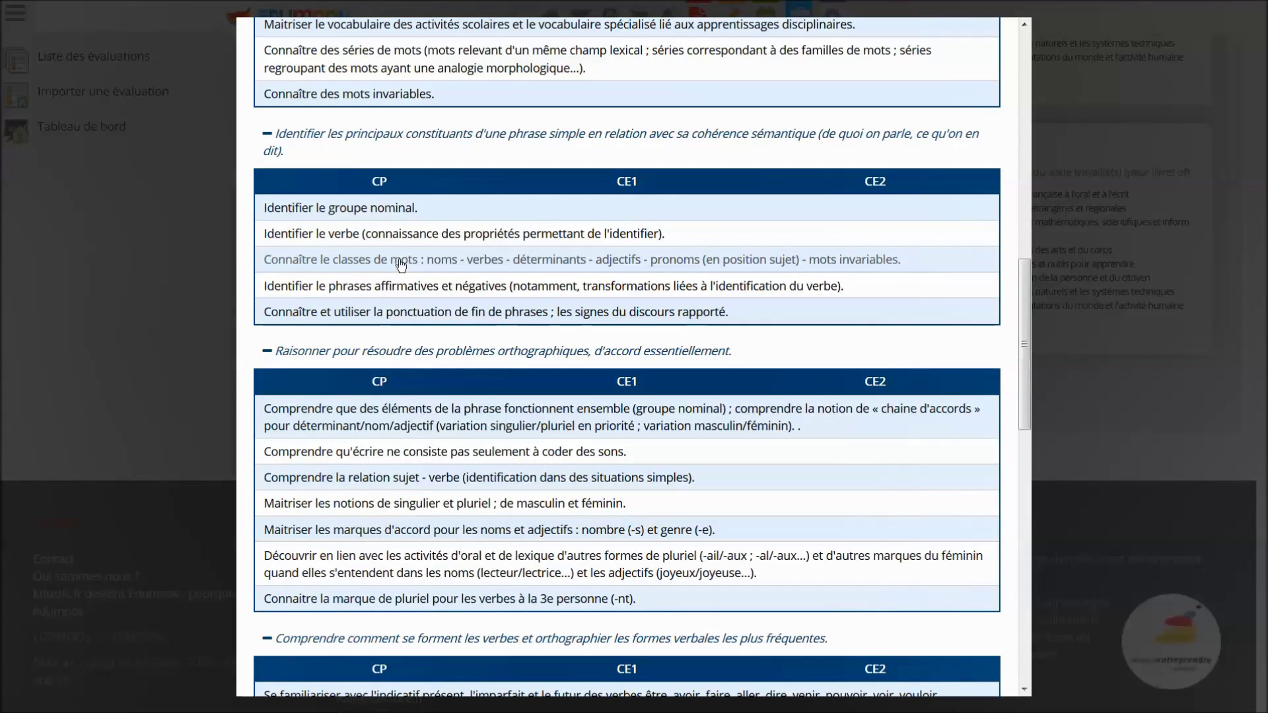
click(401, 261)
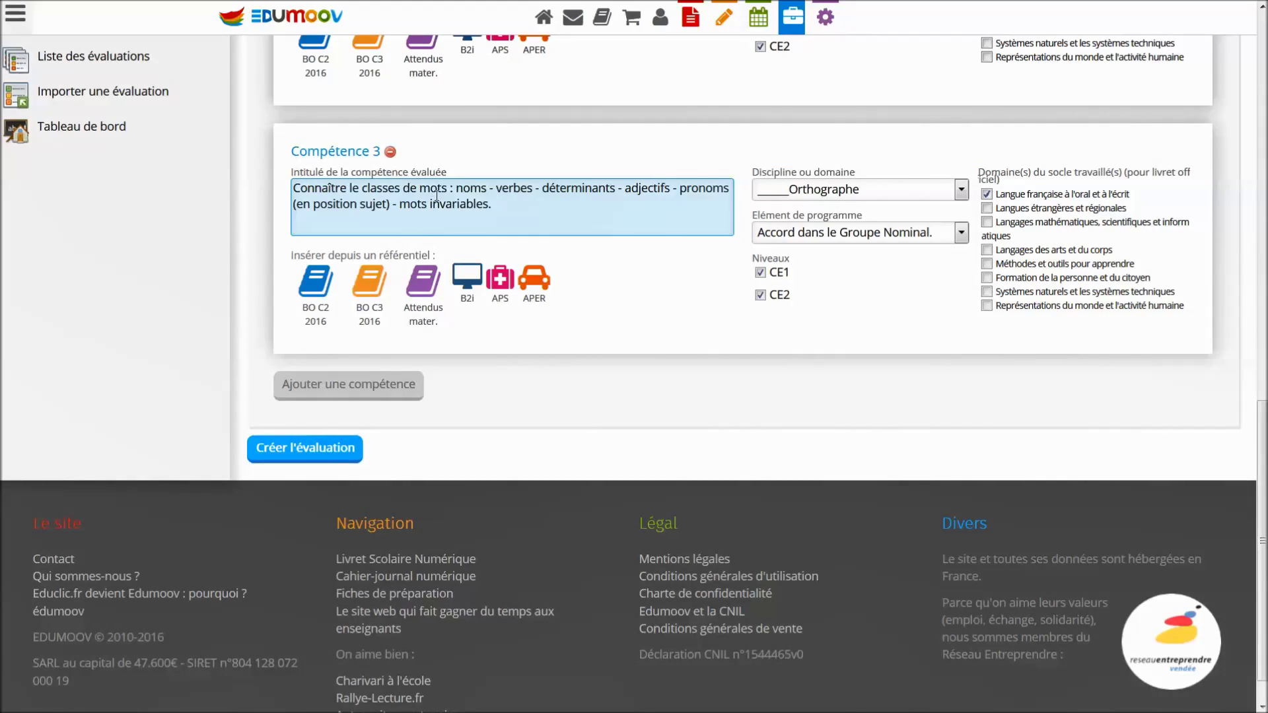
- Shorten and correct the wording of Compétence 3 to "Connaître les classes de mots : noms - adjectifs"
double_click(509, 189)
key(BackSpace)
double_click(541, 189)
key(BackSpace)
double_click(588, 190)
key(BackSpace)
drag(664, 208, 555, 191)
key(BackSpace)
click(505, 210)
key(BackSpace)
key(BackSpace)
key(BackSpace)
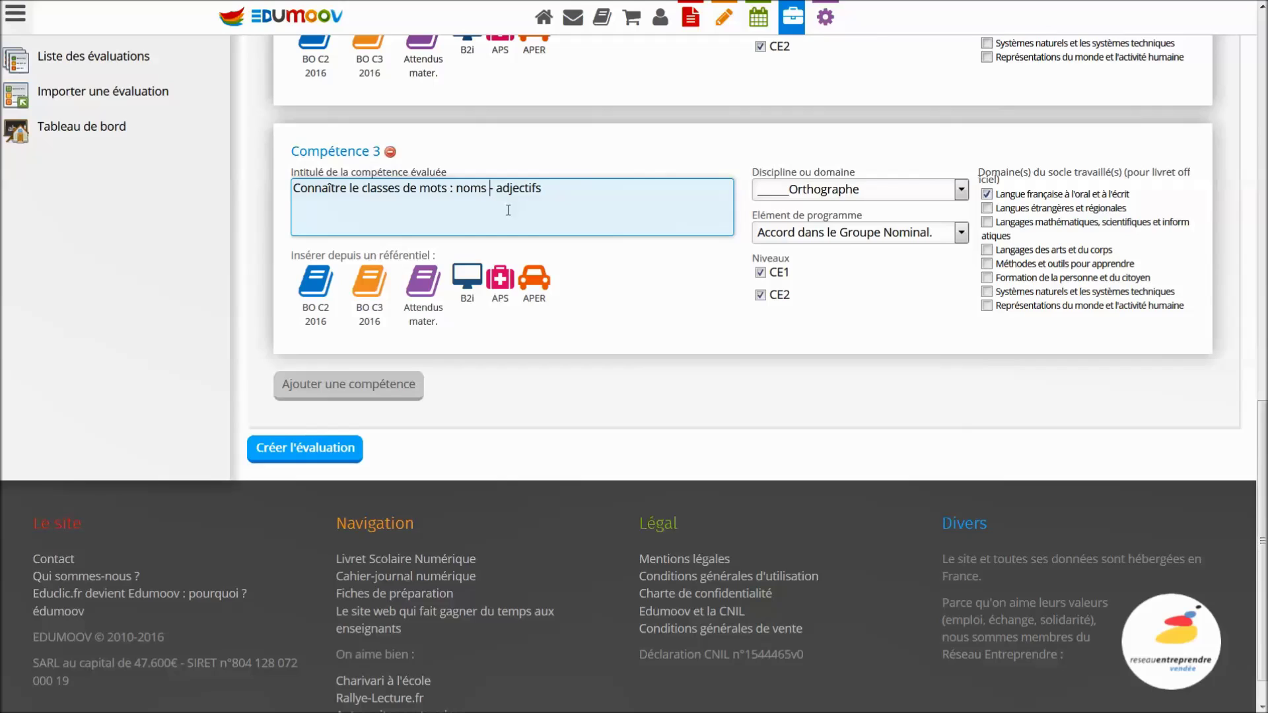
click(361, 187)
text(s)
- Select "Accord dans le Groupe Nominal." as the programme element of Compétence 3 and review the competencies' settings
click(858, 233)
click(859, 287)
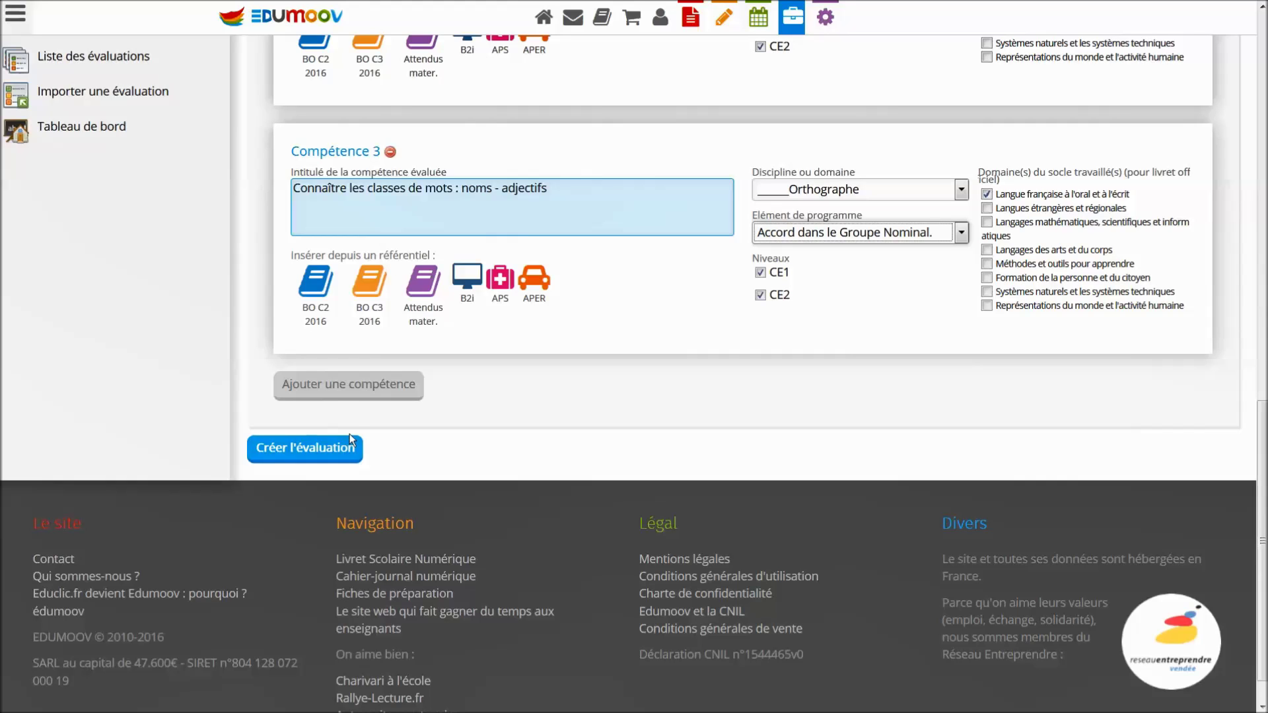
scroll(350, 435, up, 4)
scroll(355, 441, up, 1)
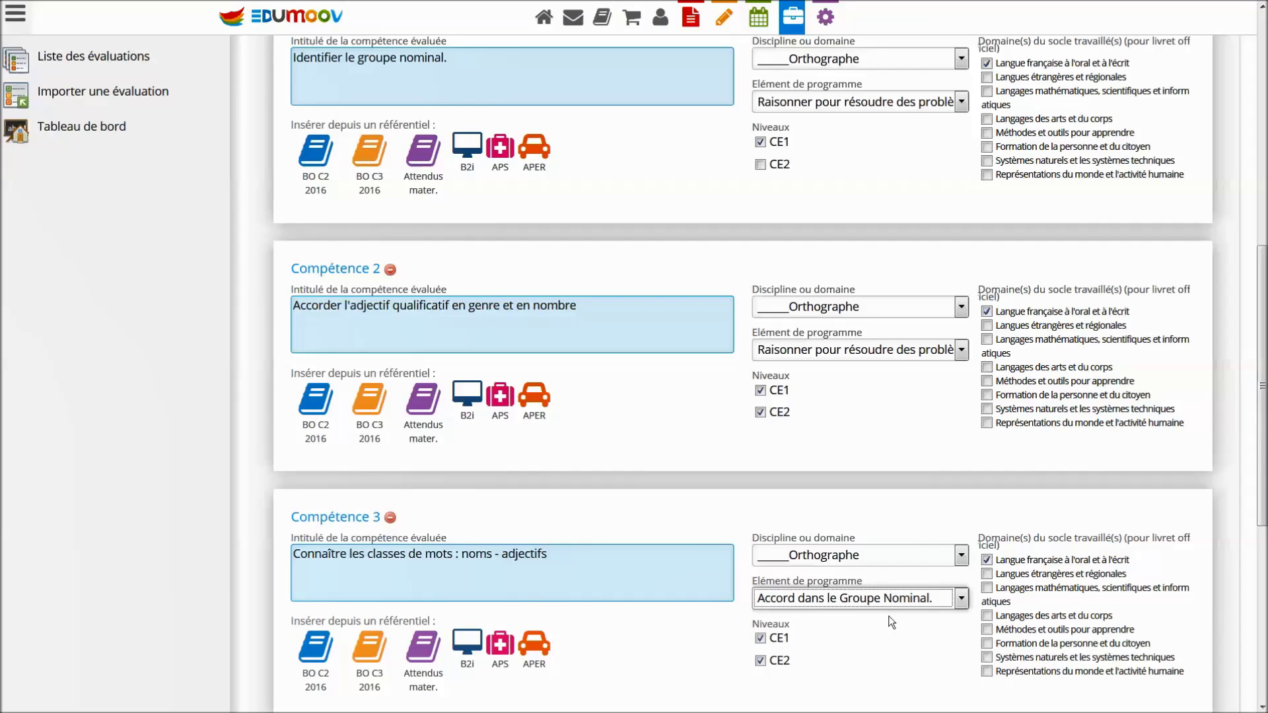
- Create the evaluation with its three competencies
scroll(466, 613, down, 5)
scroll(468, 612, down, 2)
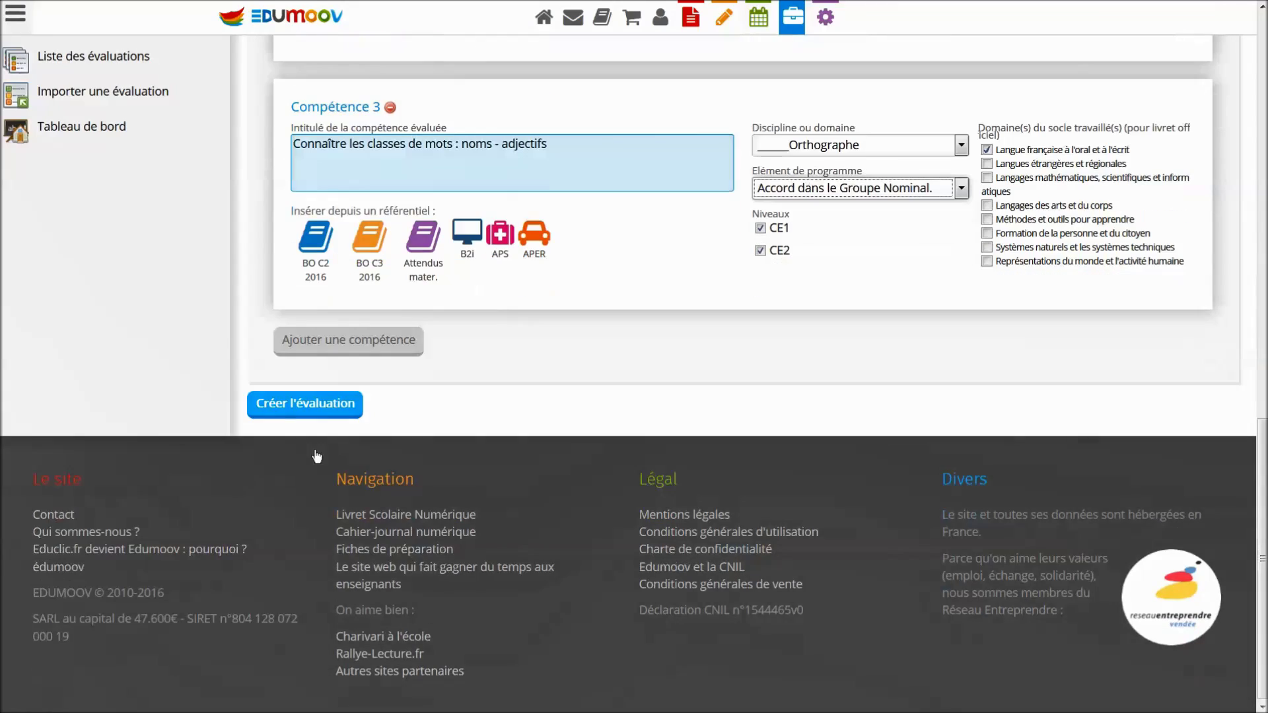
click(323, 409)
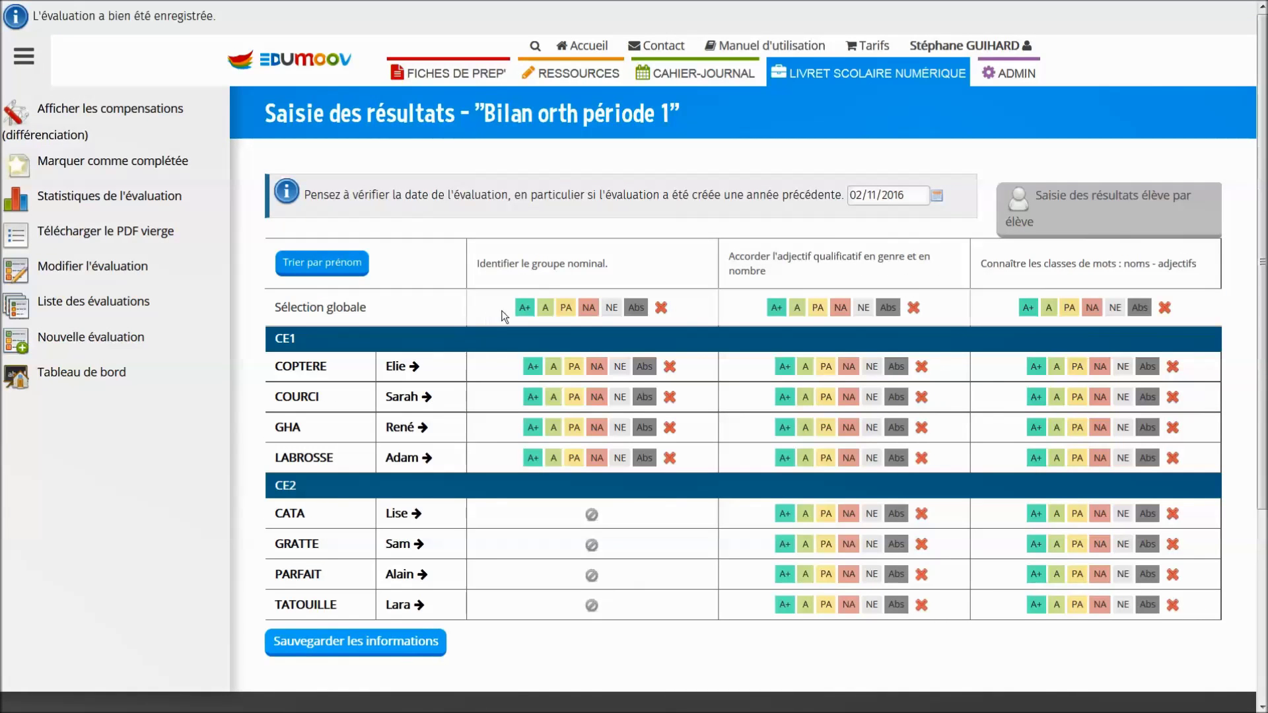
- Grade "Identifier le groupe nominal." A+ for all CE1 pupils, with A for the second pupil and NA for the third
click(525, 308)
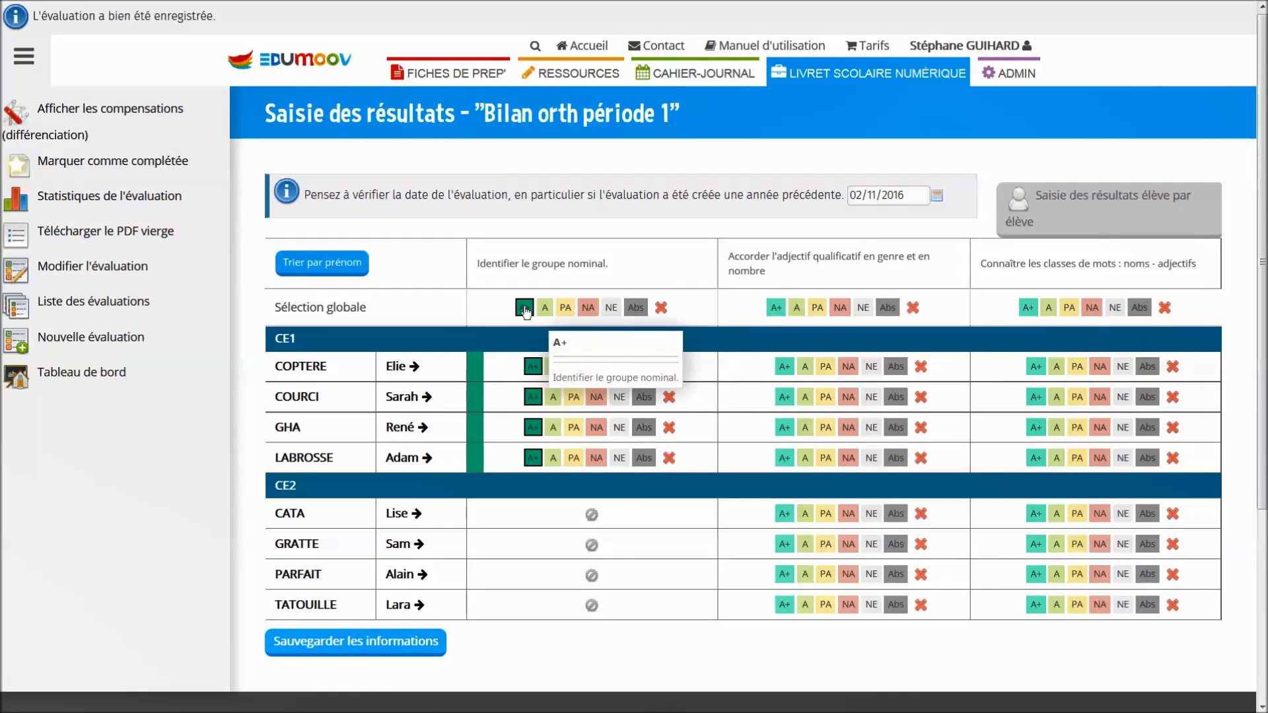
click(554, 397)
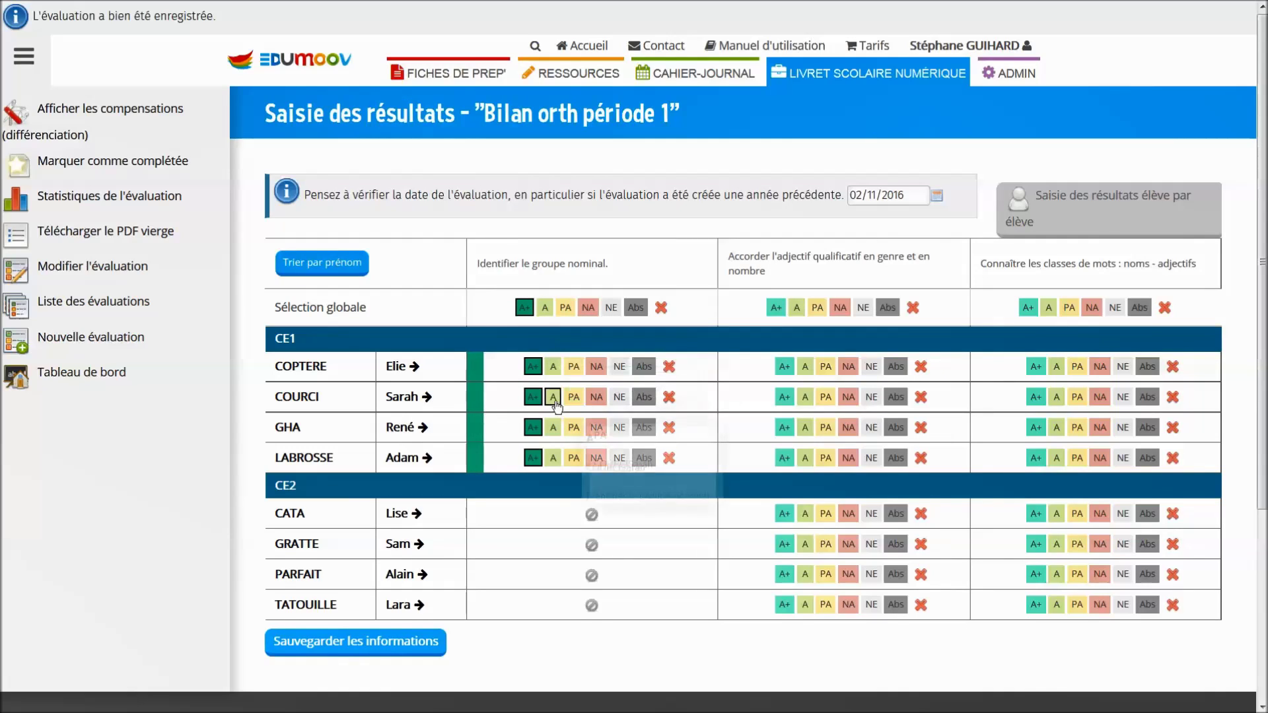
click(596, 428)
- Grade the adjective-agreement competency A for all, with A+ and NA for the last two CE1 pupils, Abs and PA for the first two CE2 pupils
click(797, 308)
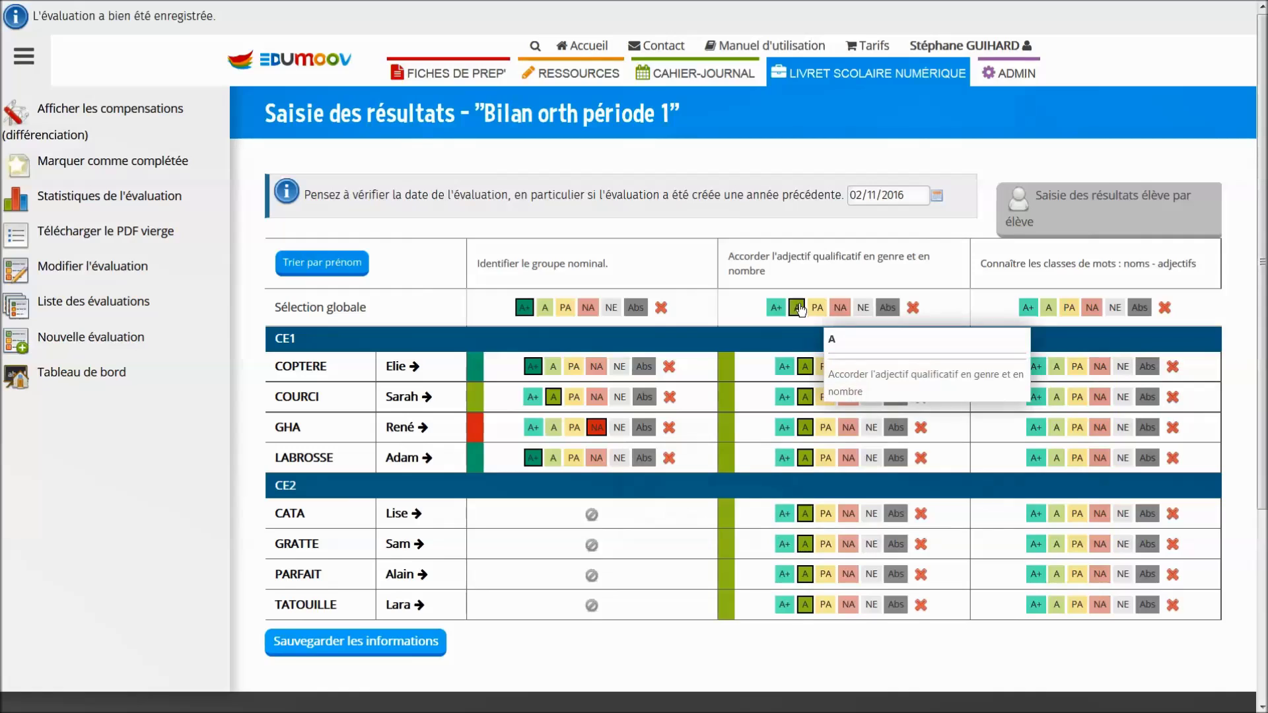
click(785, 427)
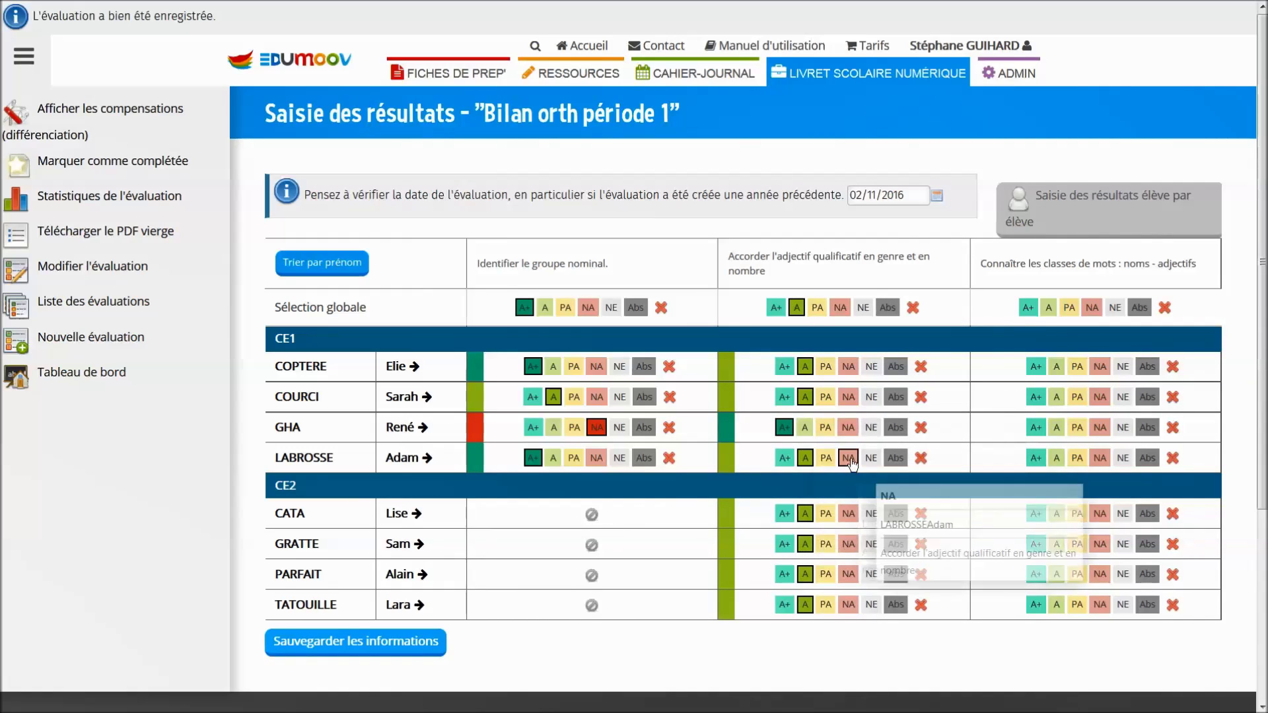
click(849, 458)
click(896, 514)
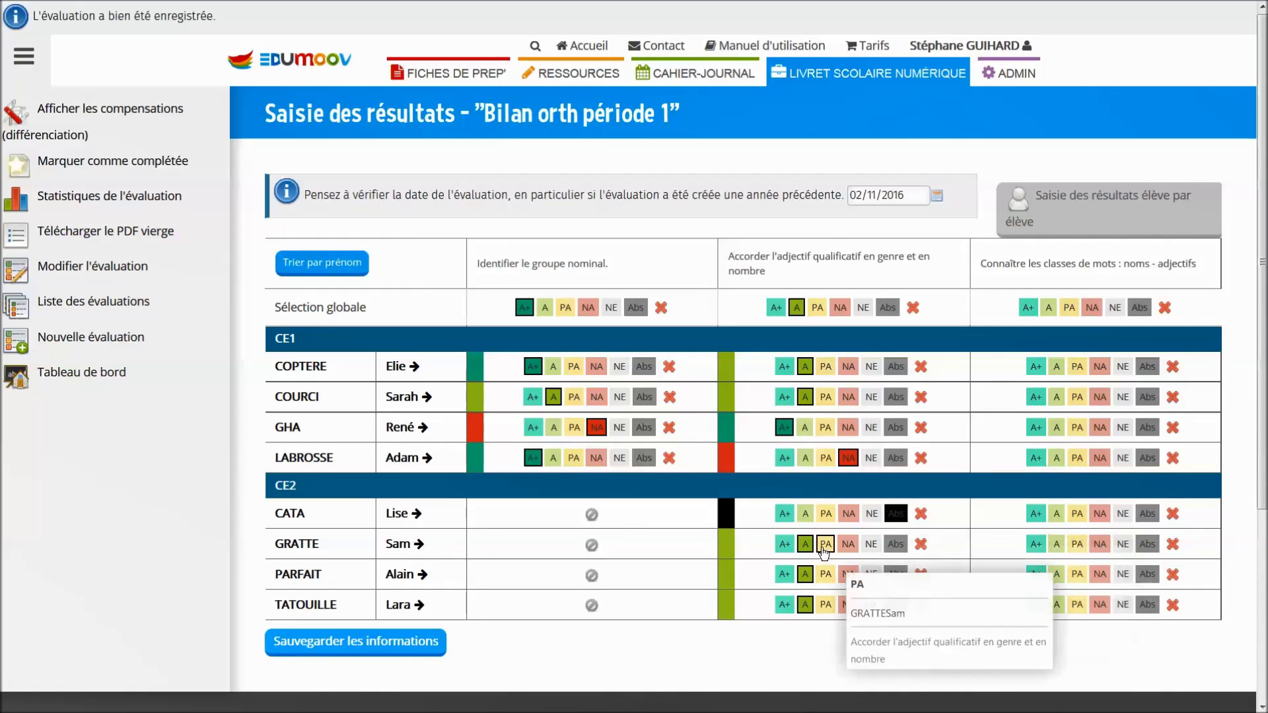
click(826, 544)
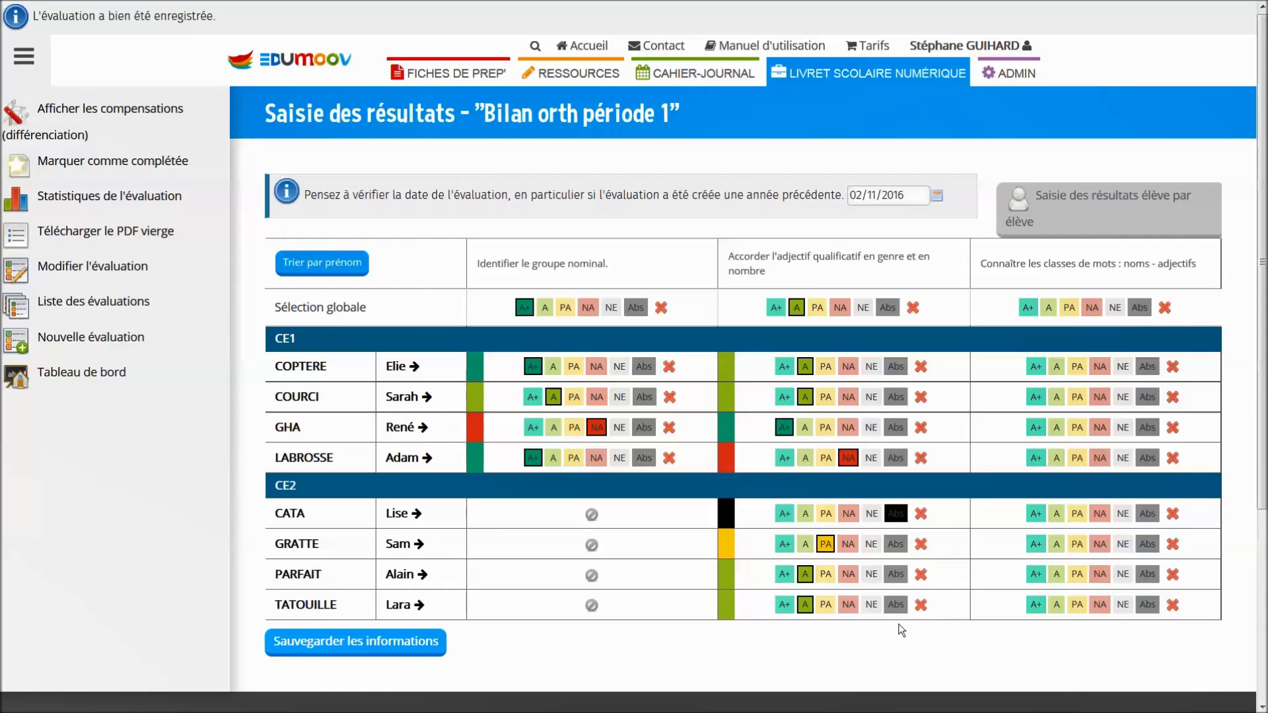
- Grade the word-classes competency A for all, with A+ for the first two CE1 pupils, NA for the fourth, and NE for the third CE2 pupil
click(1048, 308)
click(1035, 368)
click(1036, 397)
click(1099, 458)
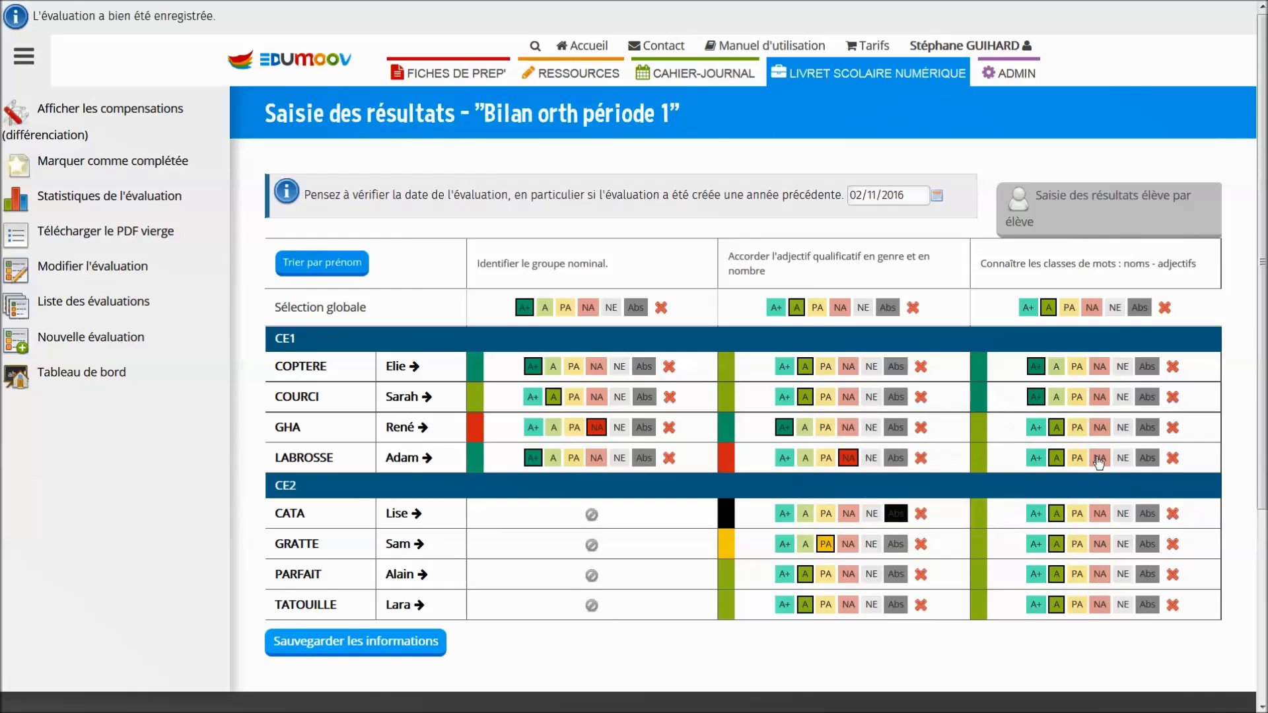
click(1123, 574)
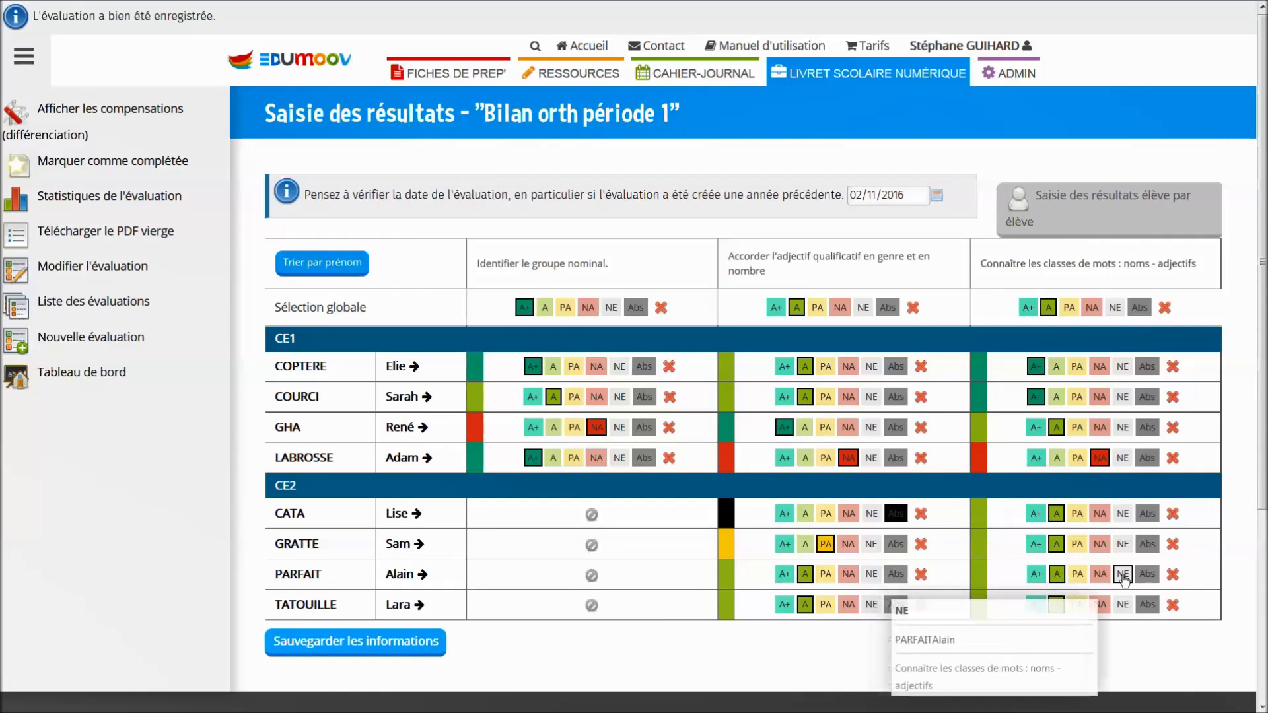
click(1122, 604)
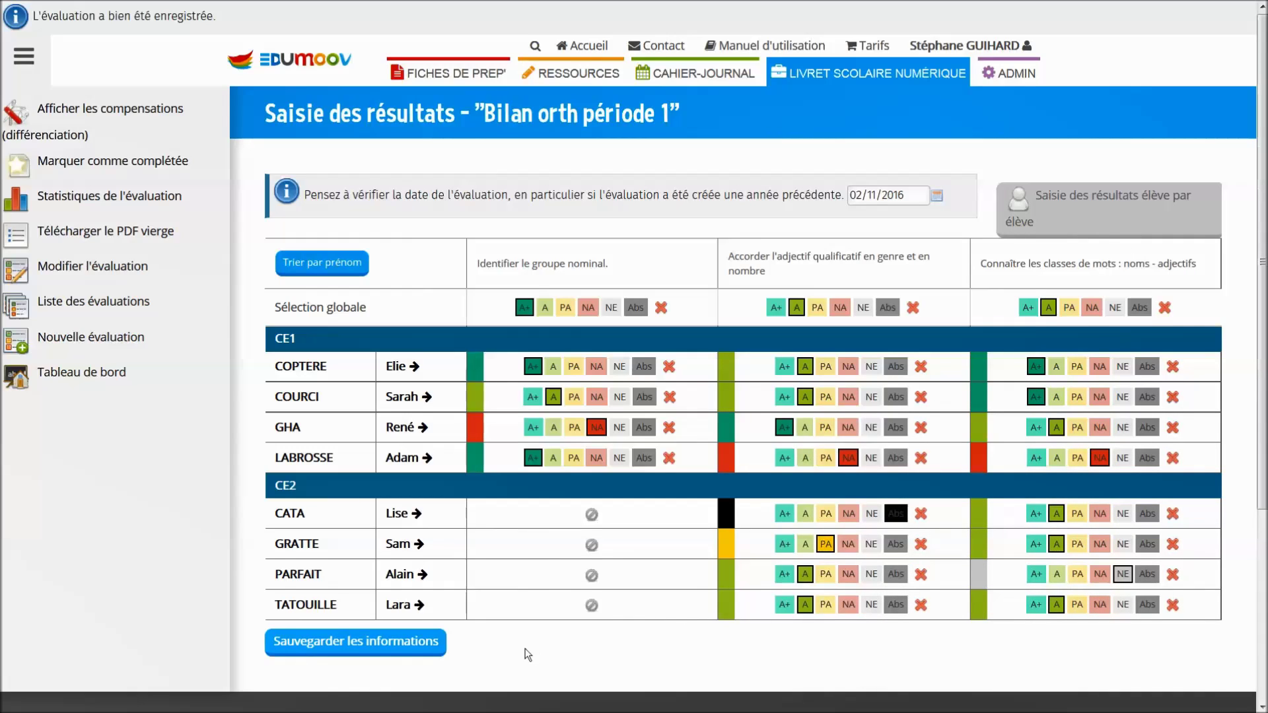
- Clear the last CE2 pupil's adjective-agreement grade and save the evaluation results
scroll(527, 654, down, 3)
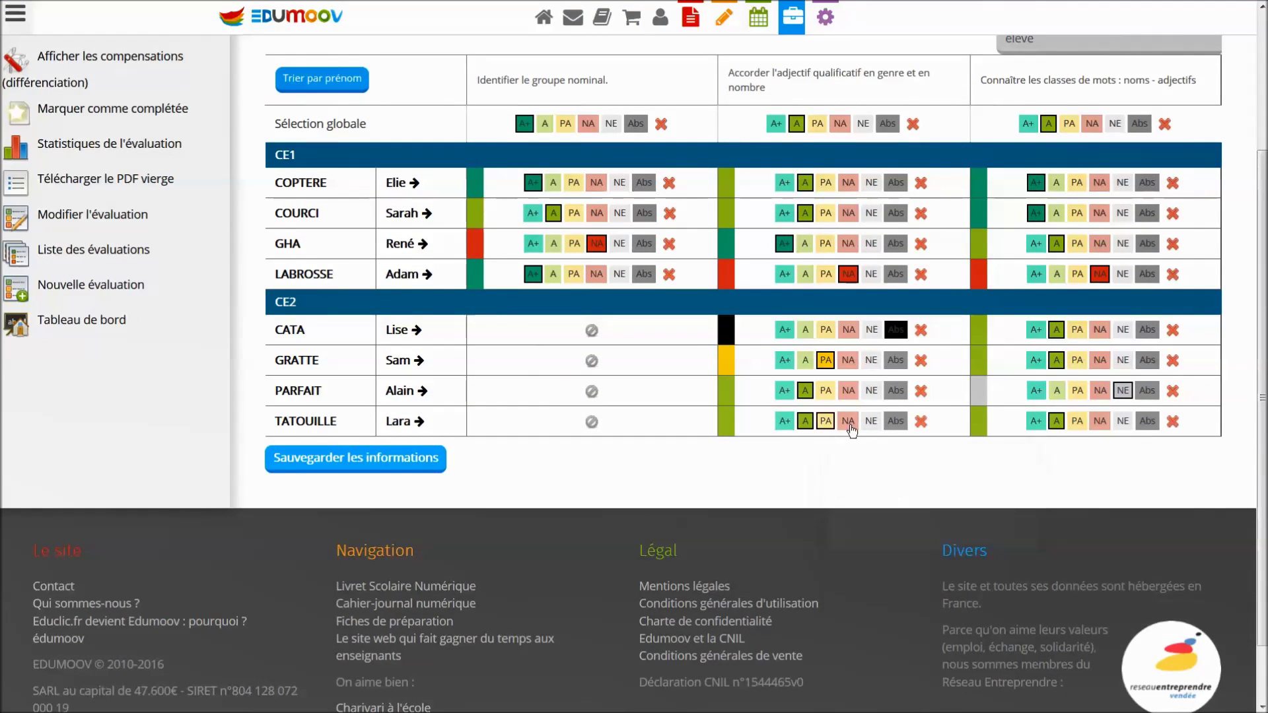
click(922, 421)
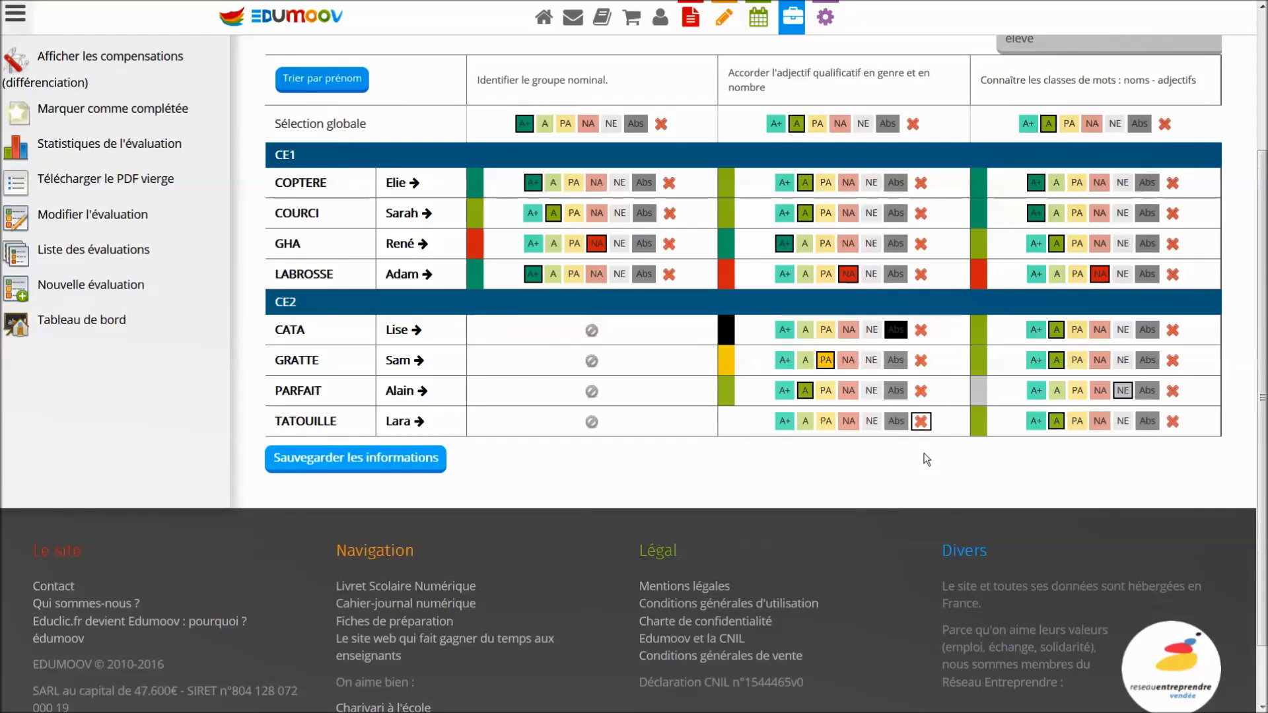
click(393, 459)
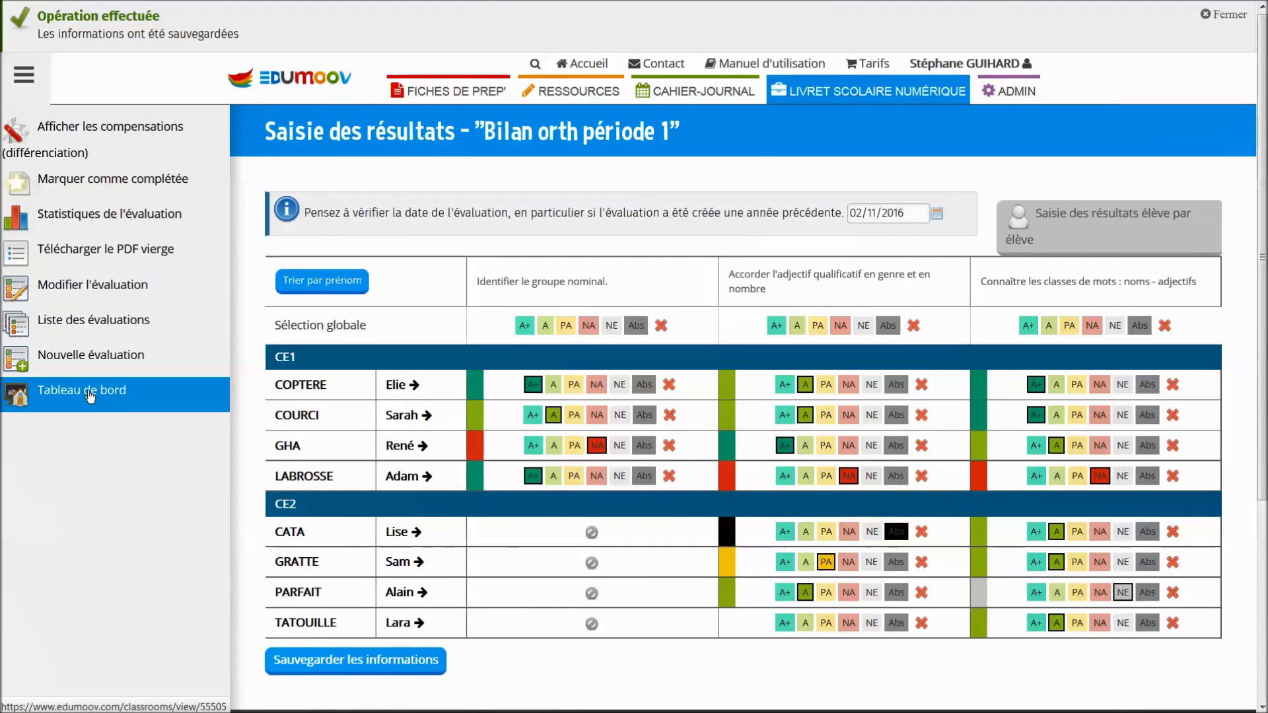
- Go to the list of evaluations through the class dashboard and view the actions available for the CE1 "Bilan orth période 1"
click(90, 395)
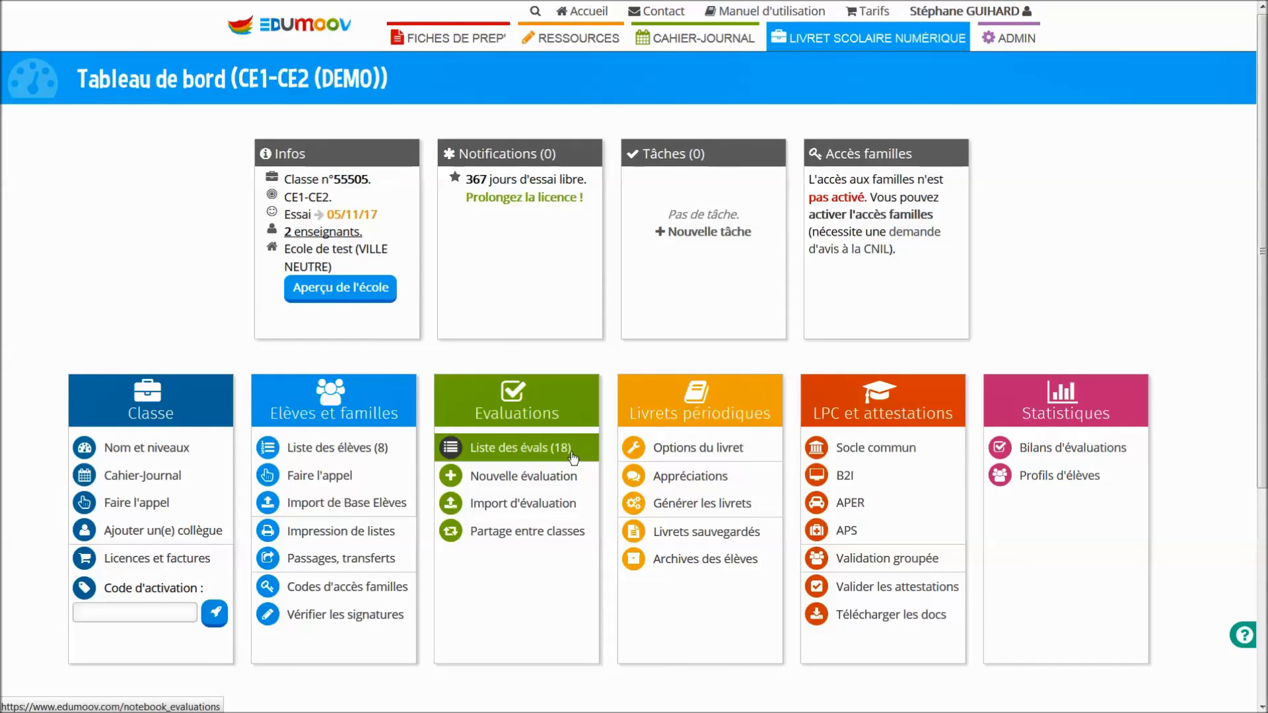
click(572, 454)
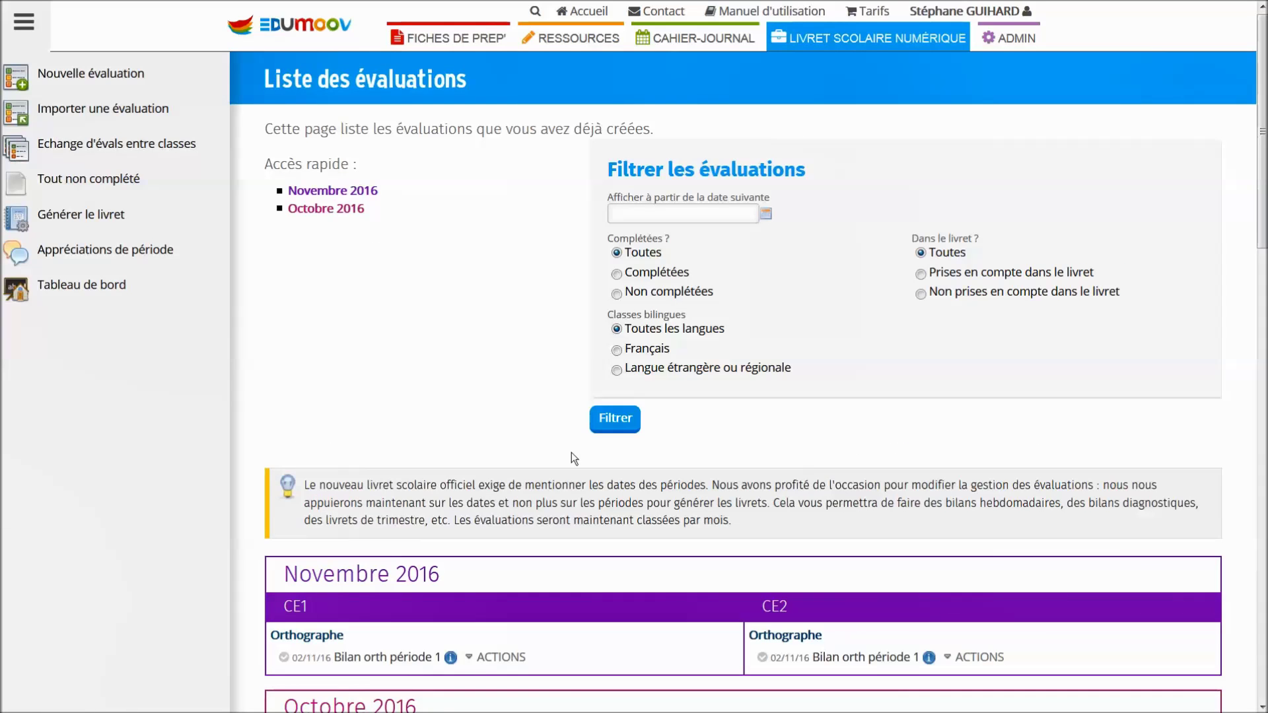
scroll(572, 453, down, 5)
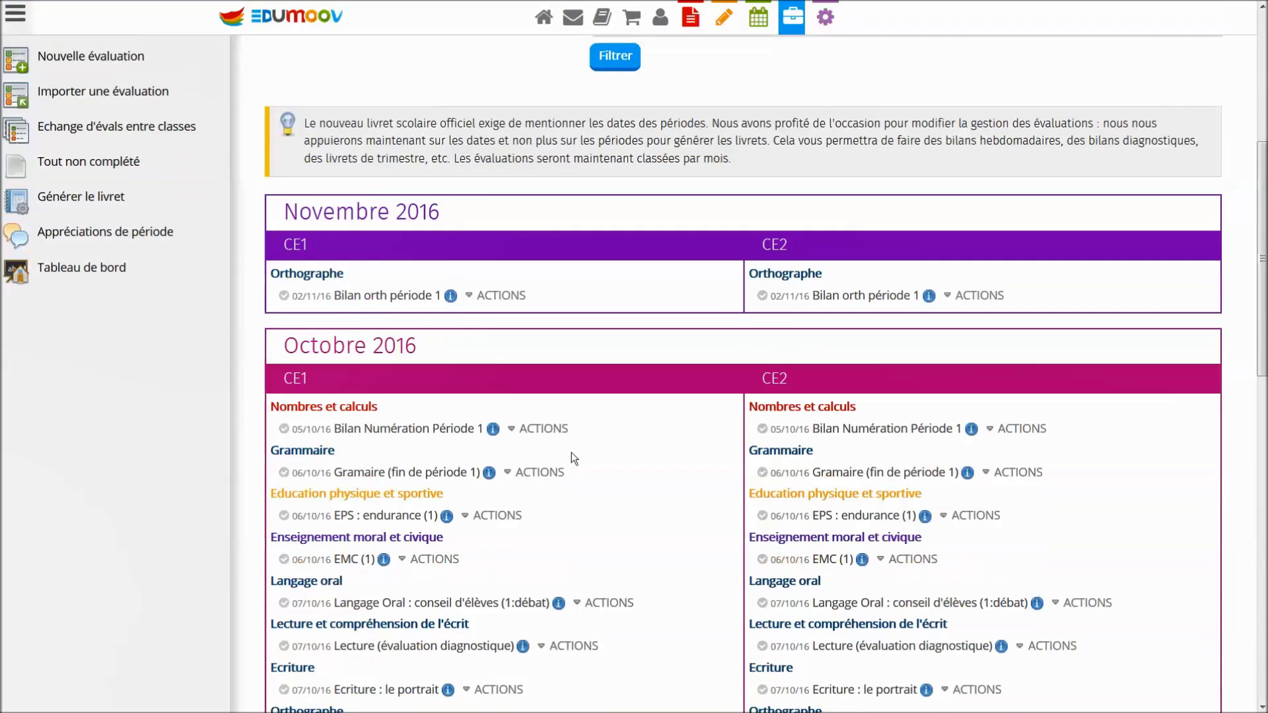
click(470, 293)
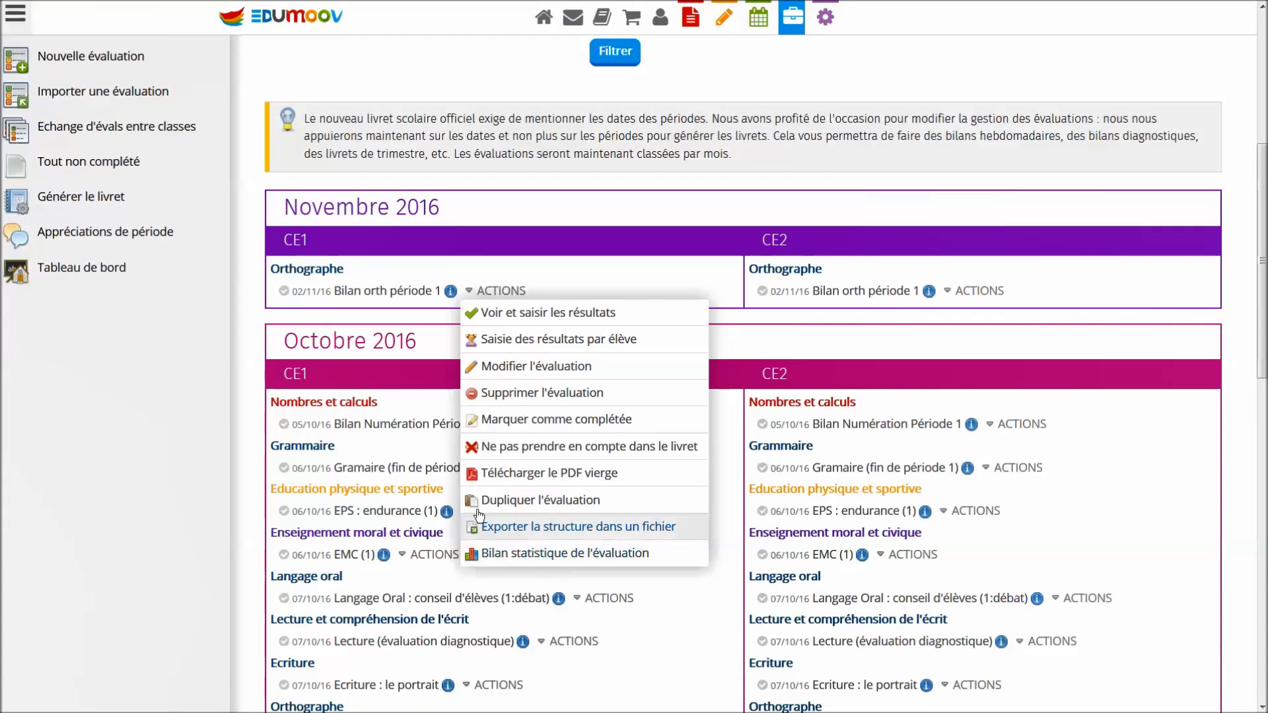
- Look through the October 2016 evaluations by subject and return to the class dashboard
scroll(450, 198, down, 5)
mouse_move(451, 148)
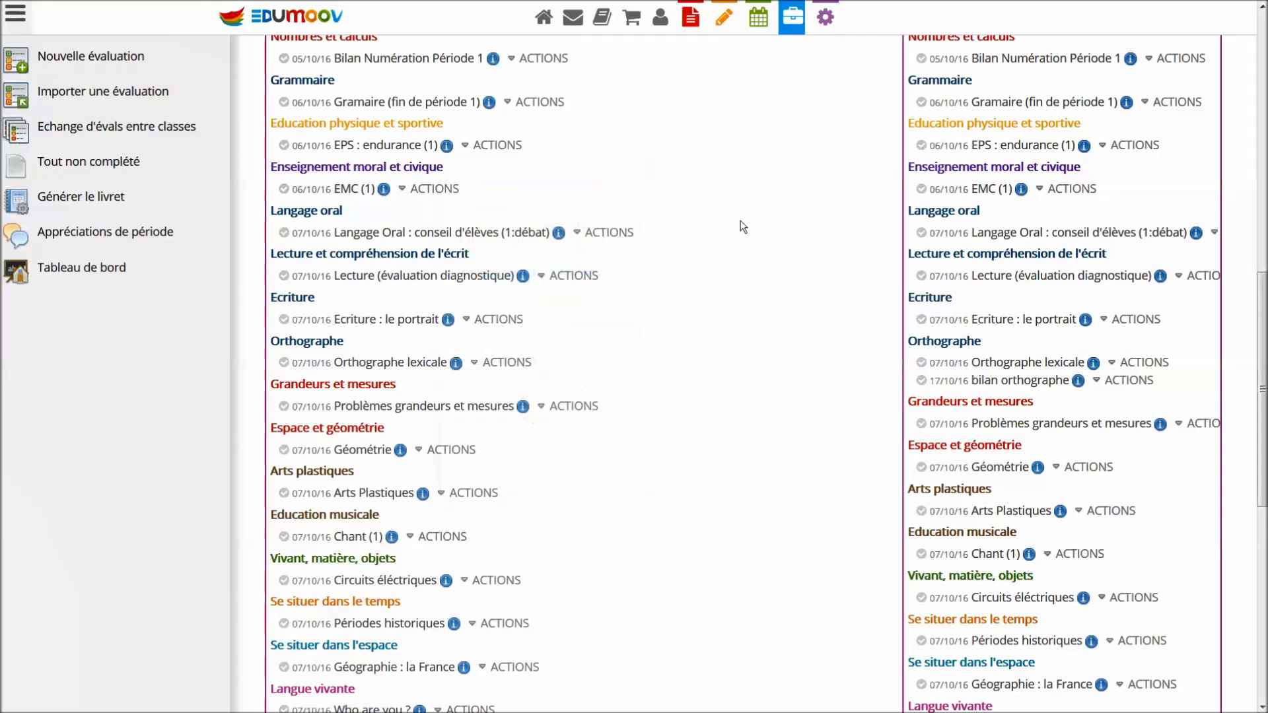
scroll(682, 286, up, 4)
scroll(661, 295, up, 6)
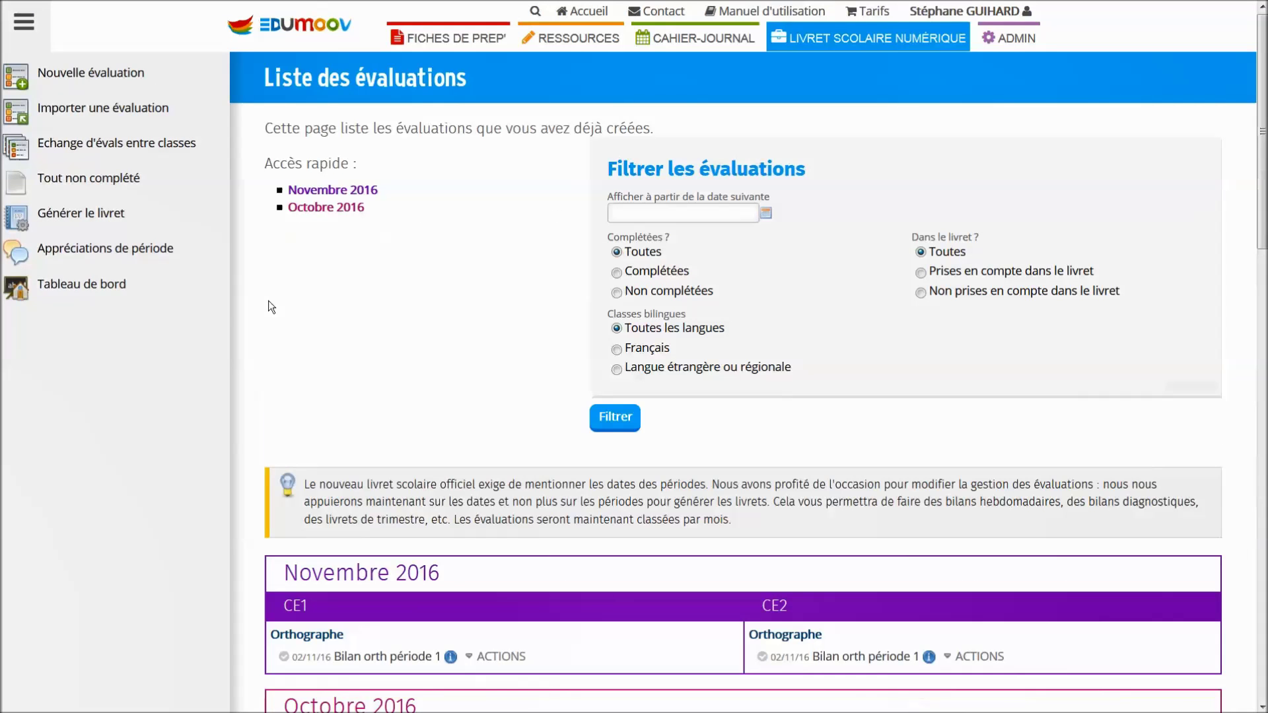
click(94, 285)
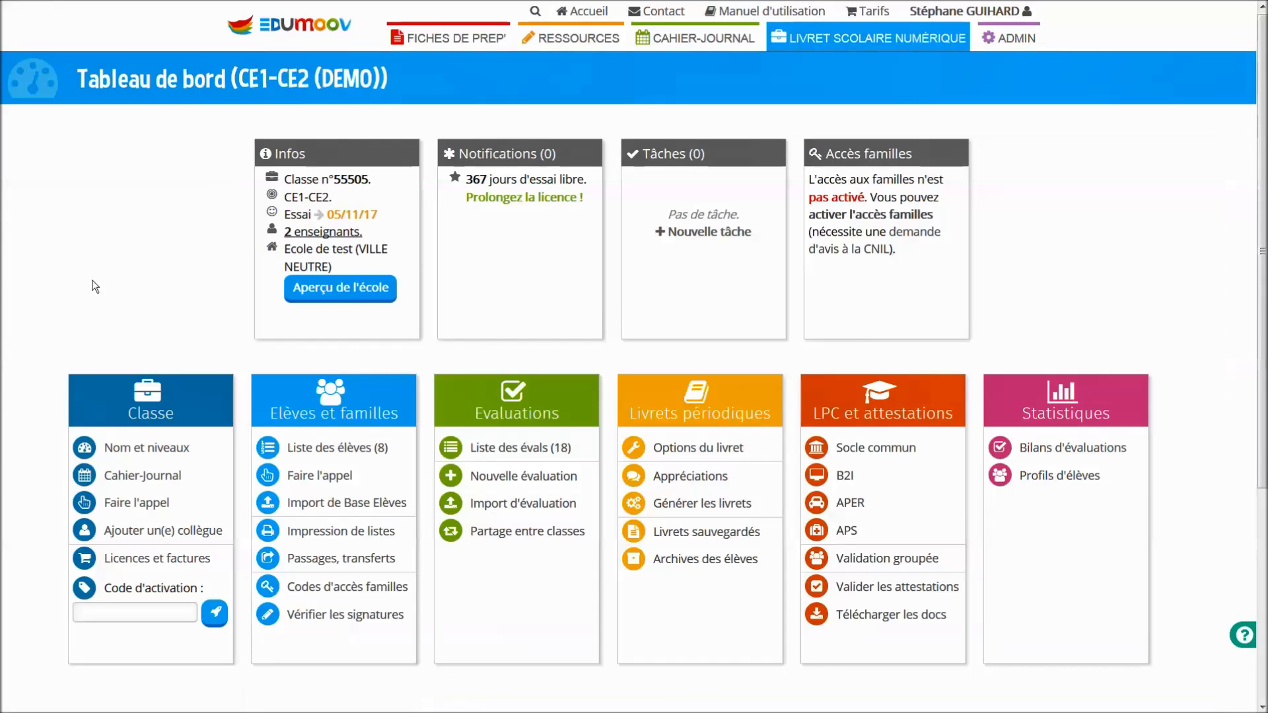